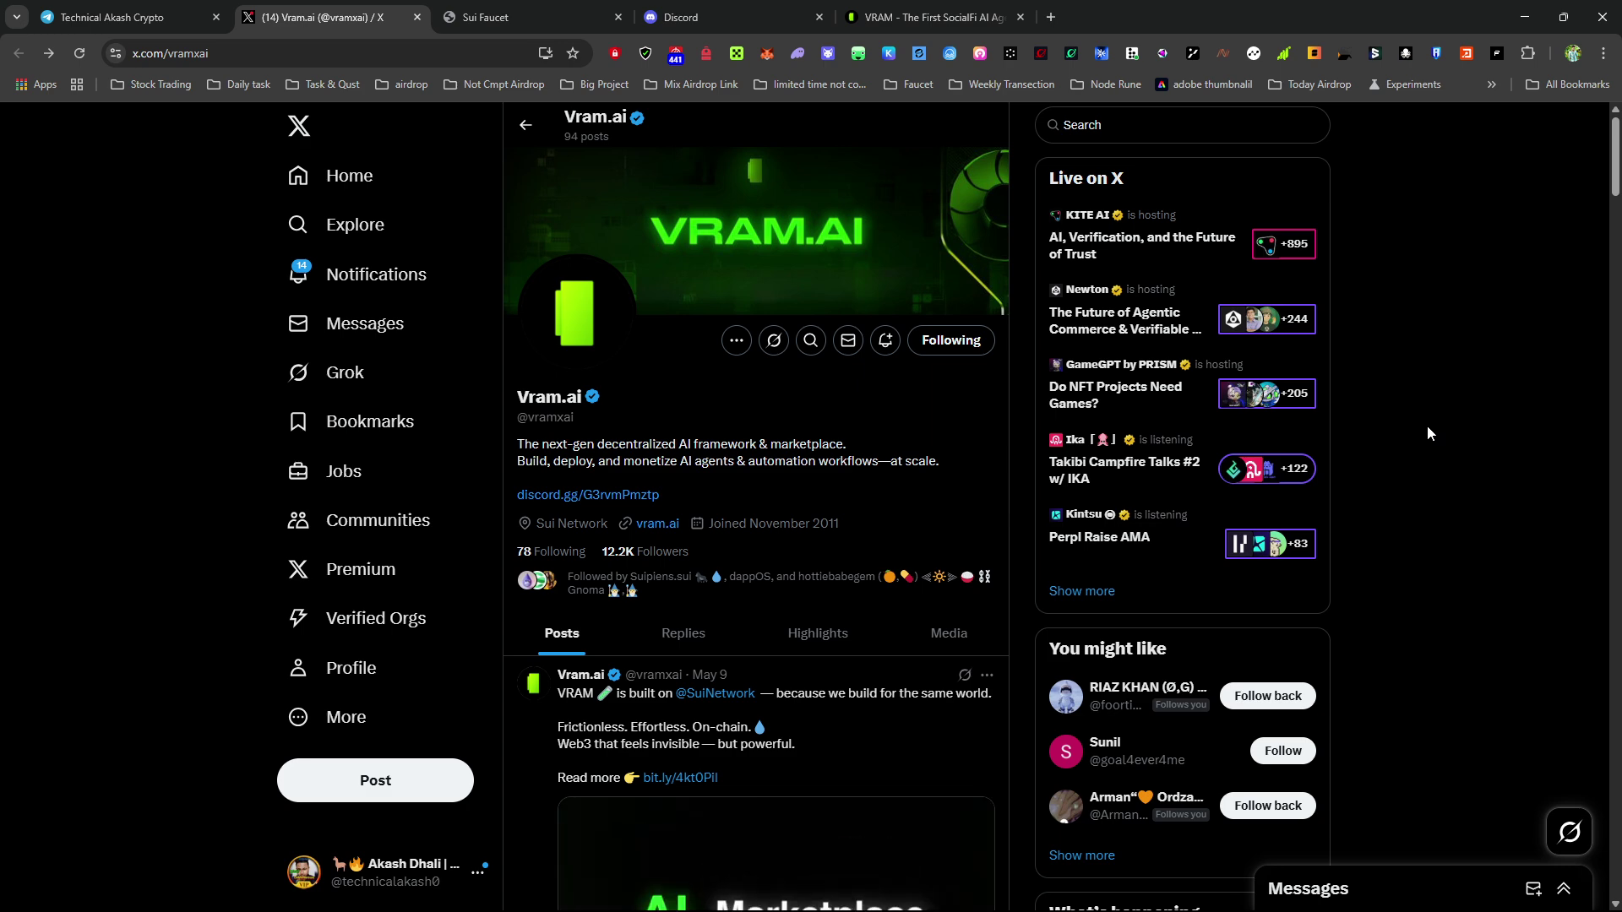
Step: Open the Sui Faucet page and switch the Suiet wallet's network to Testnet
left_click(486, 17)
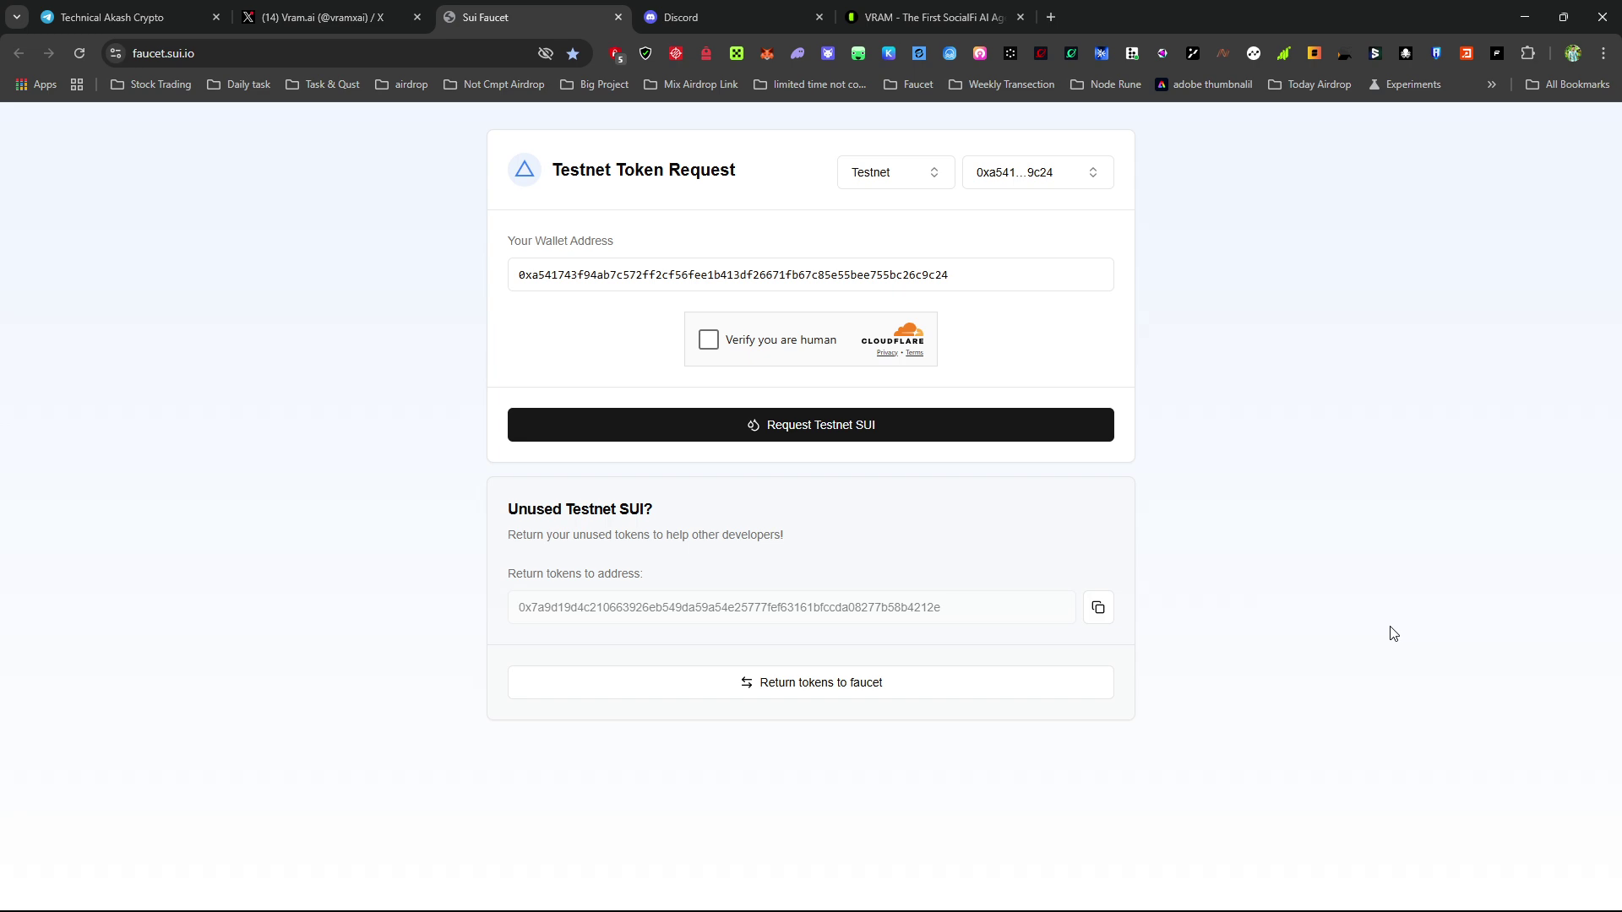
left_click(951, 54)
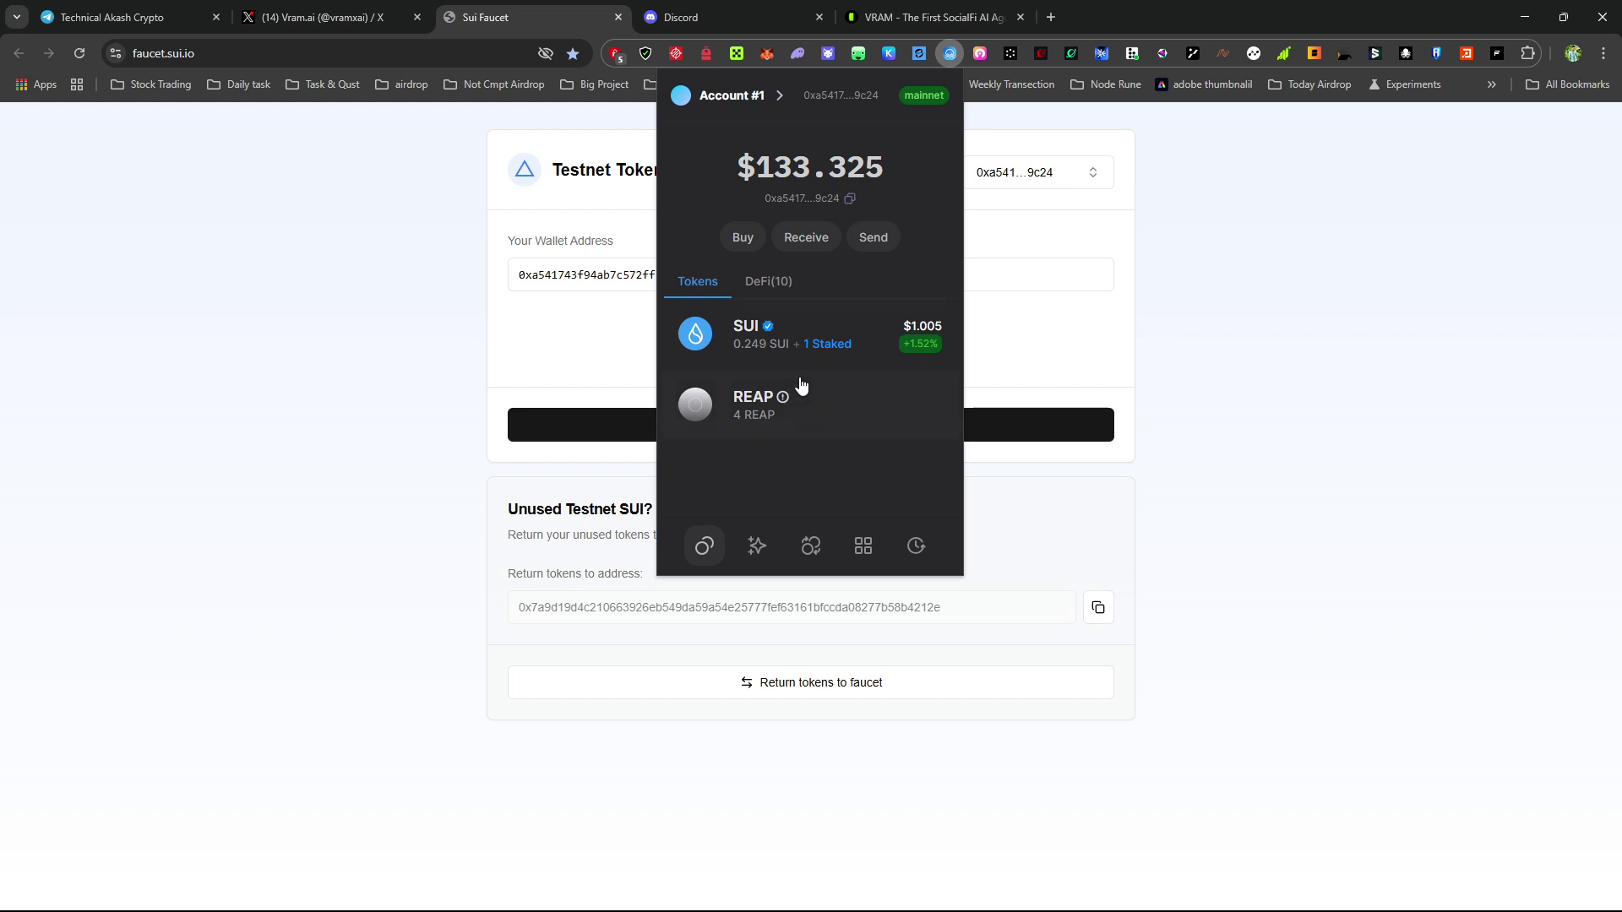
left_click(942, 96)
left_click(854, 326)
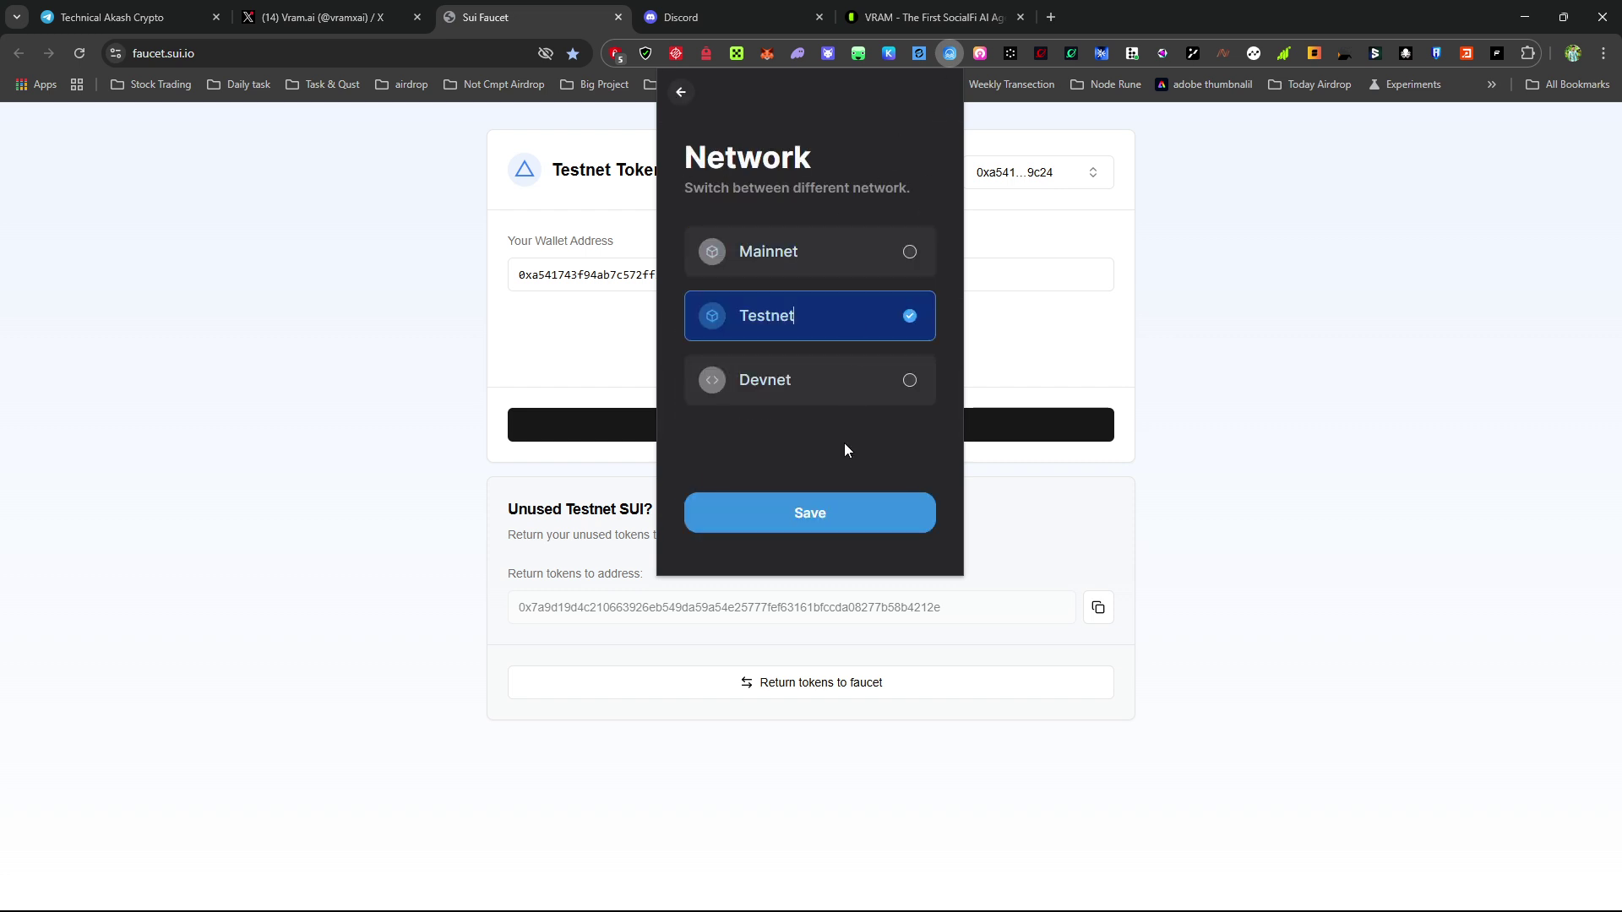
left_click(851, 524)
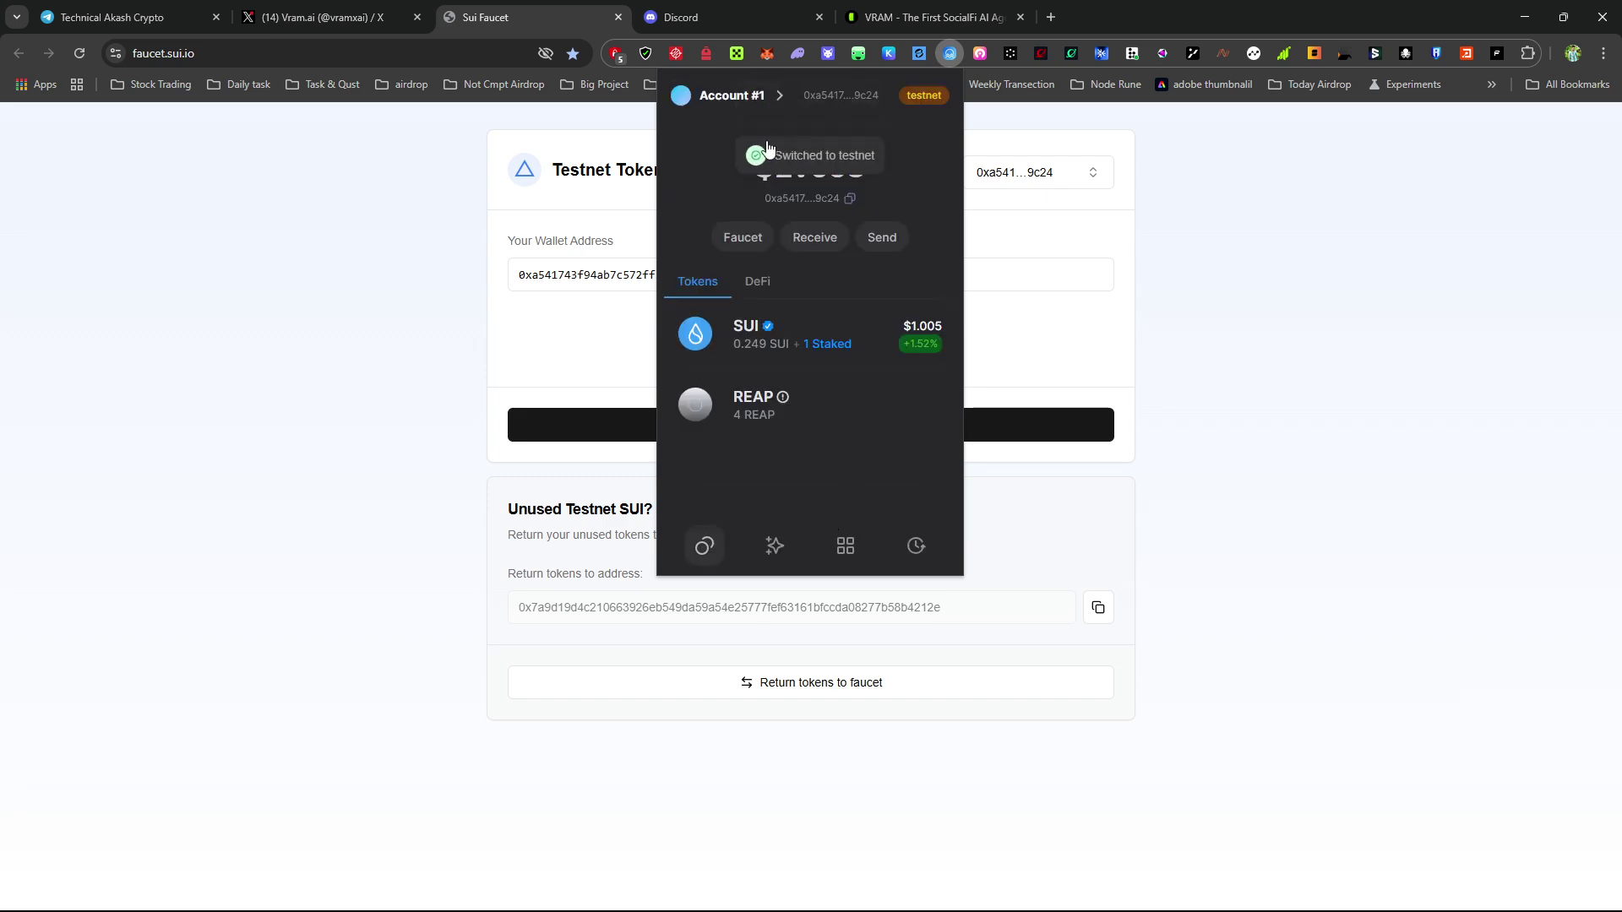
left_click(1468, 451)
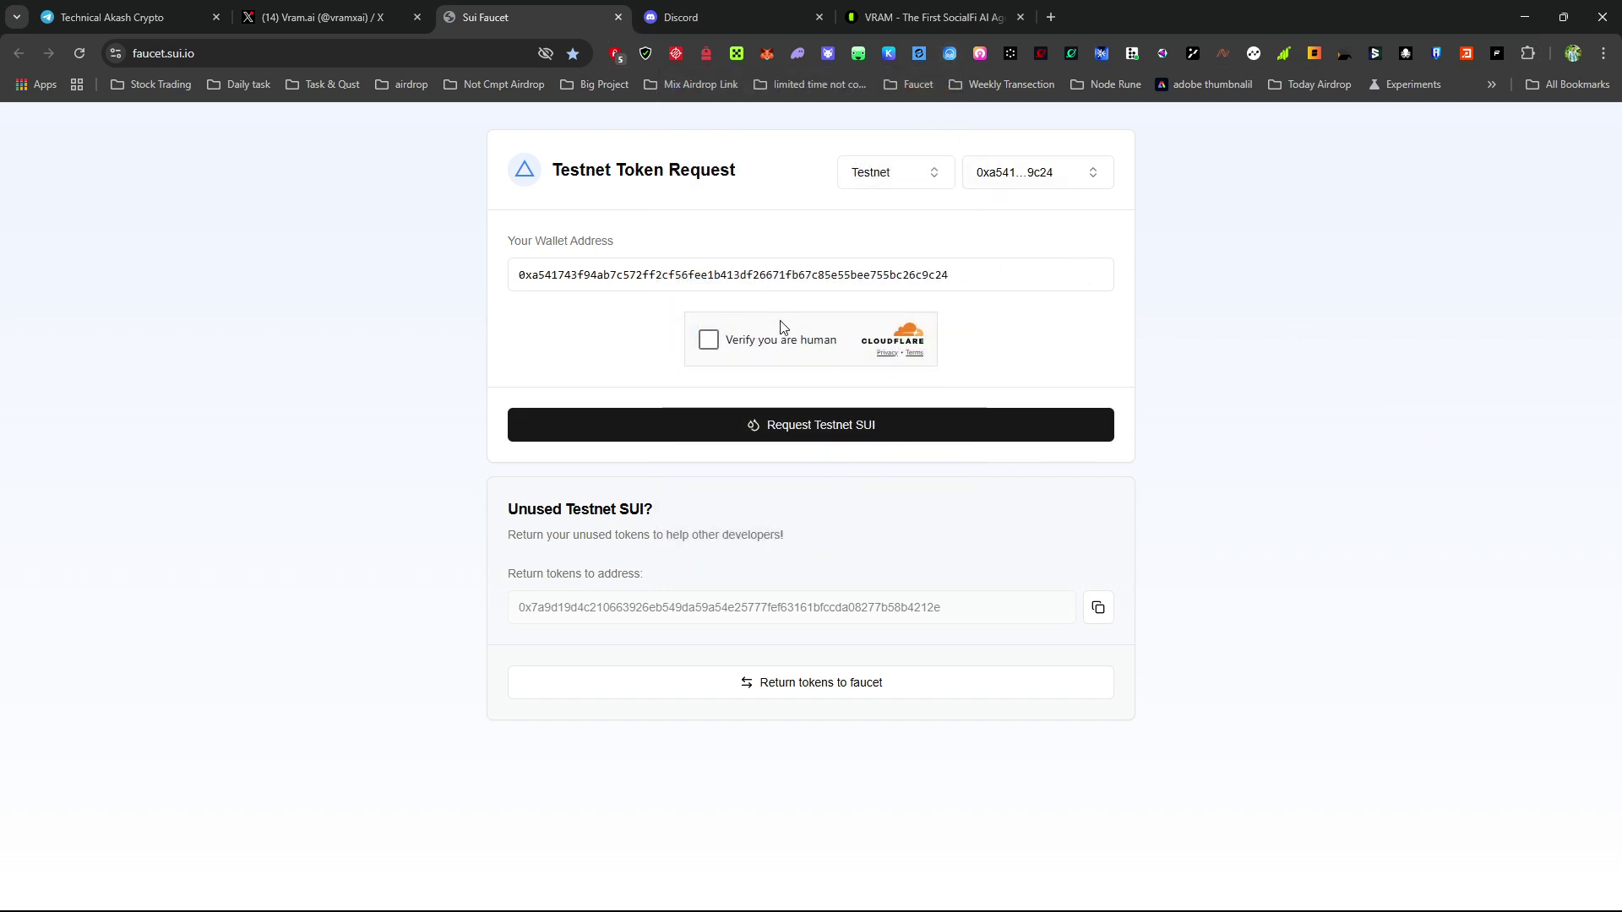
Step: Complete the human verification on the Sui Faucet page and request Testnet SUI for the filled-in wallet address
left_click(708, 339)
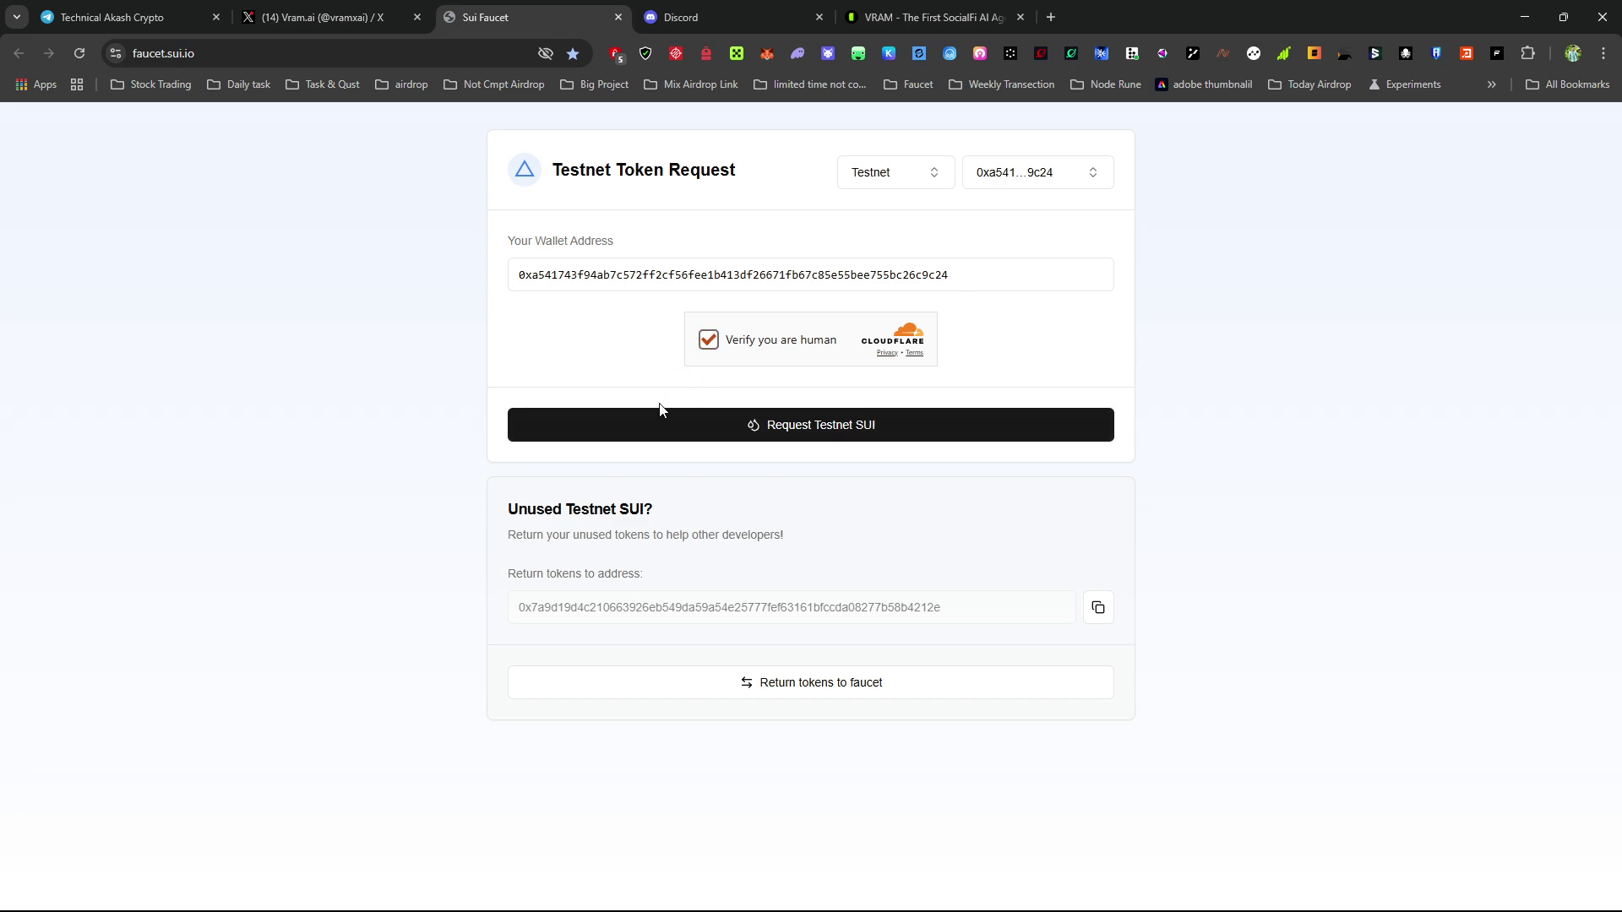
left_click(873, 428)
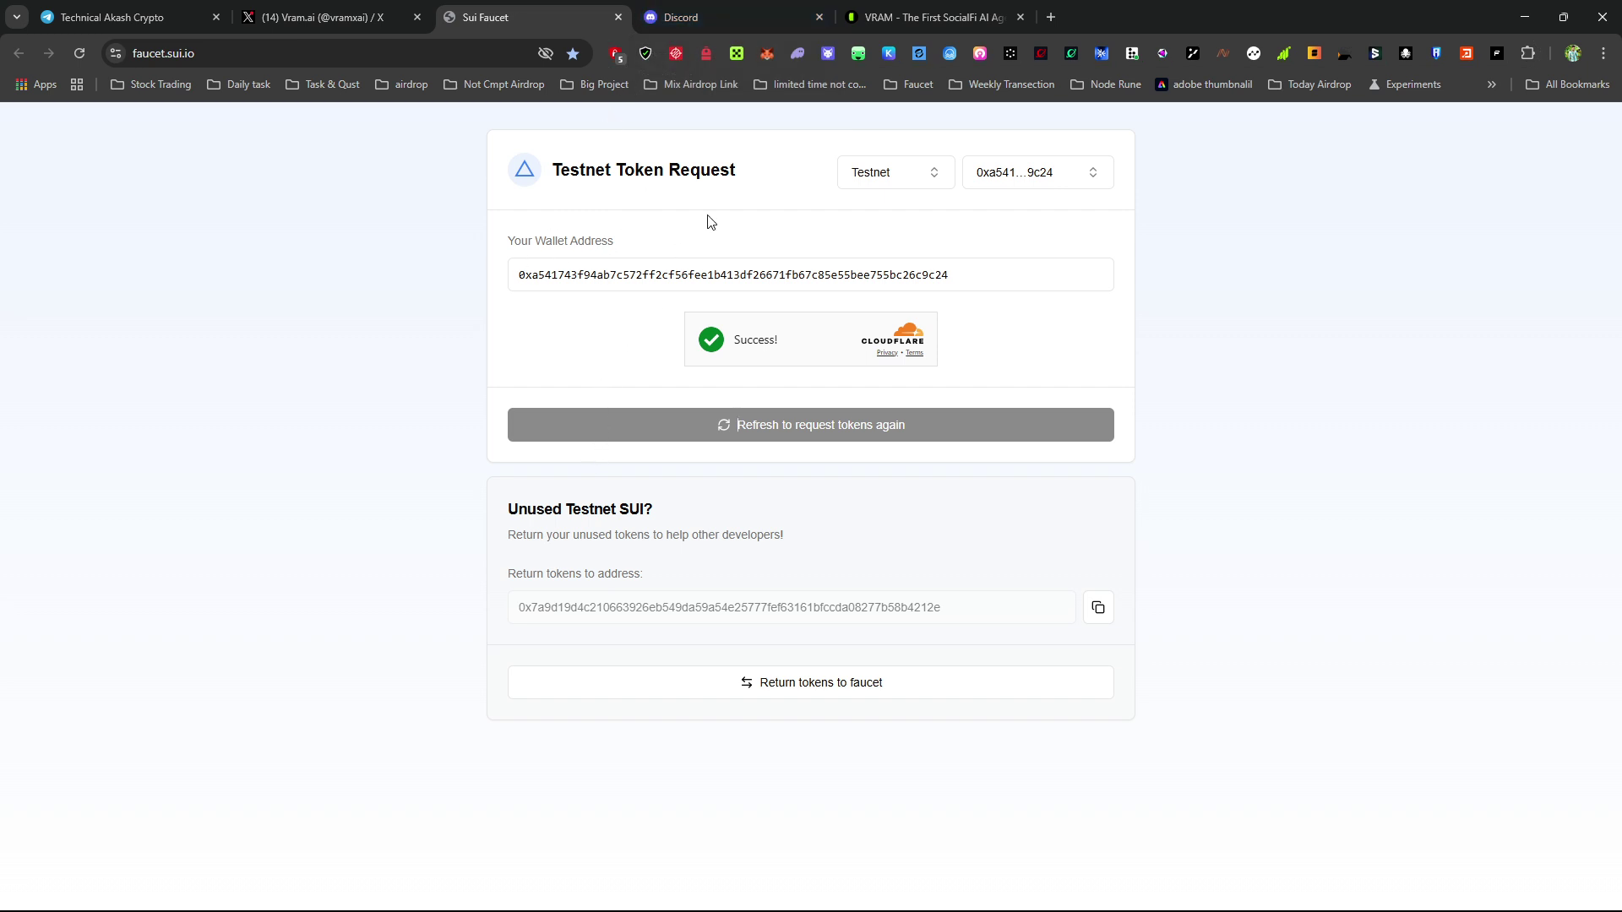
Step: Accept the VRAM.AI Discord invite and complete the server verification, continuing through the direct-message step and agreeing to the rules
key("ctrl+Tab")
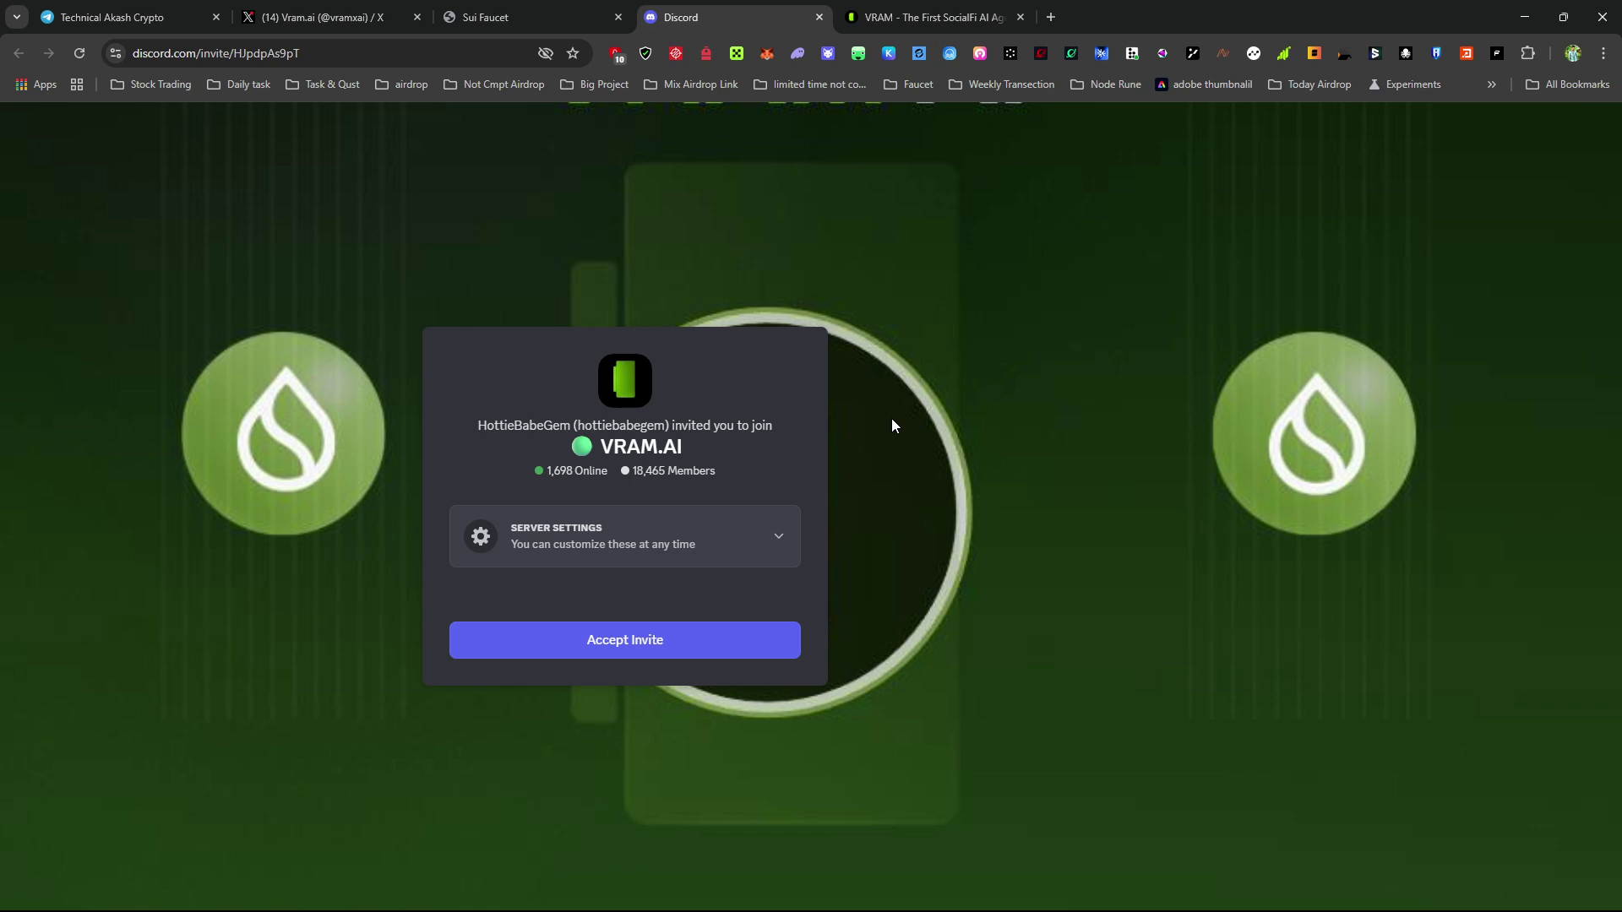
left_click(662, 641)
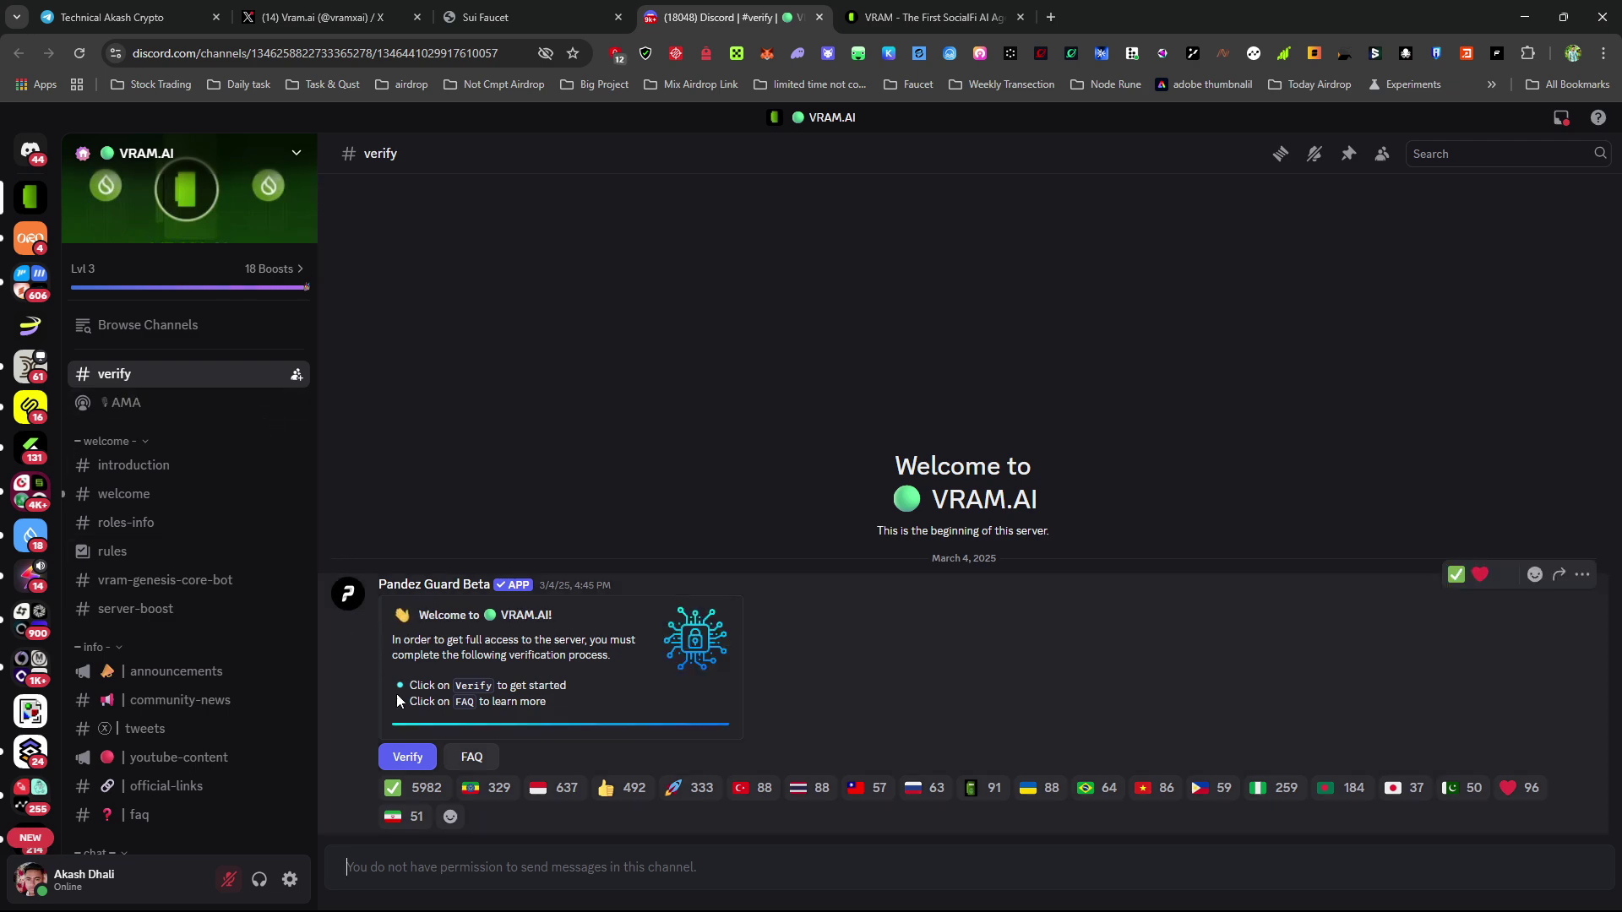
left_click(391, 759)
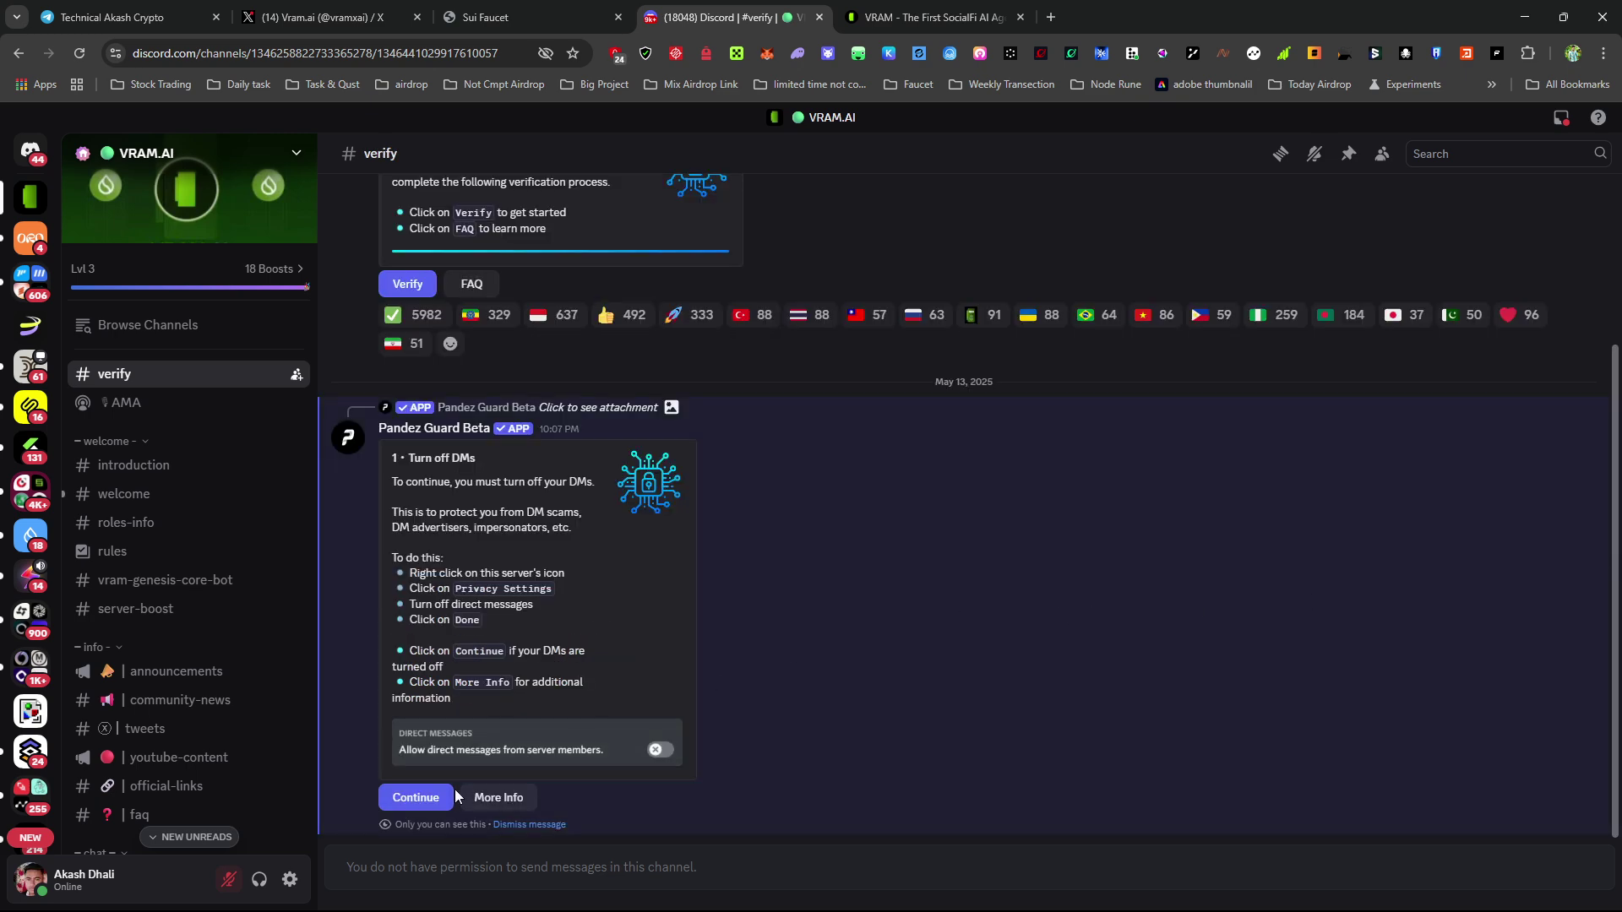
left_click(428, 801)
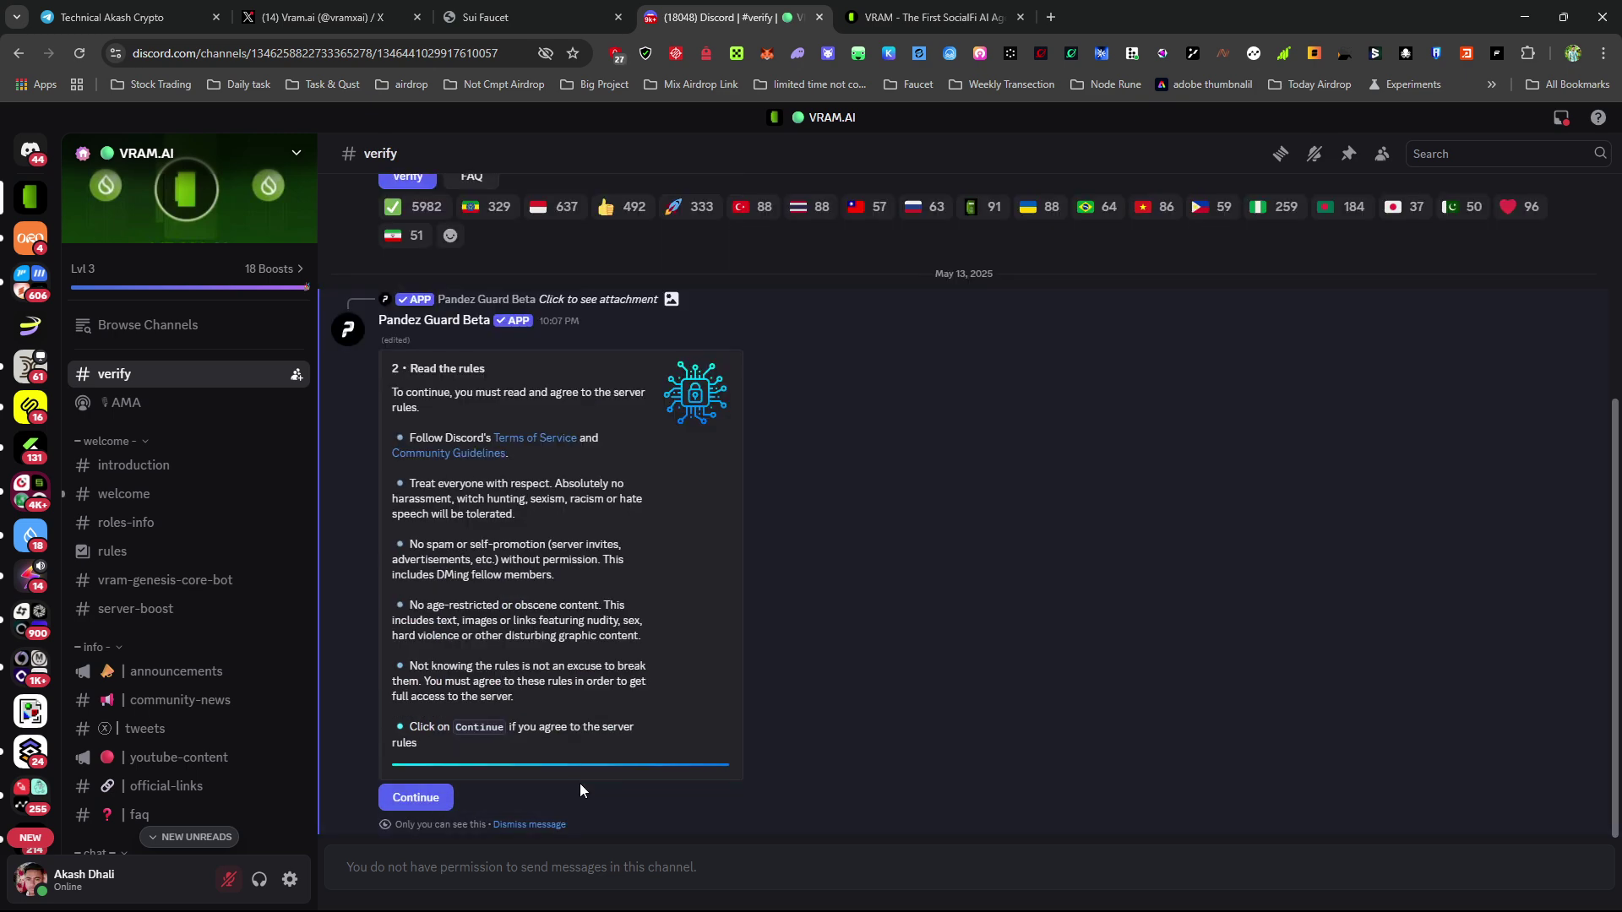
left_click(432, 804)
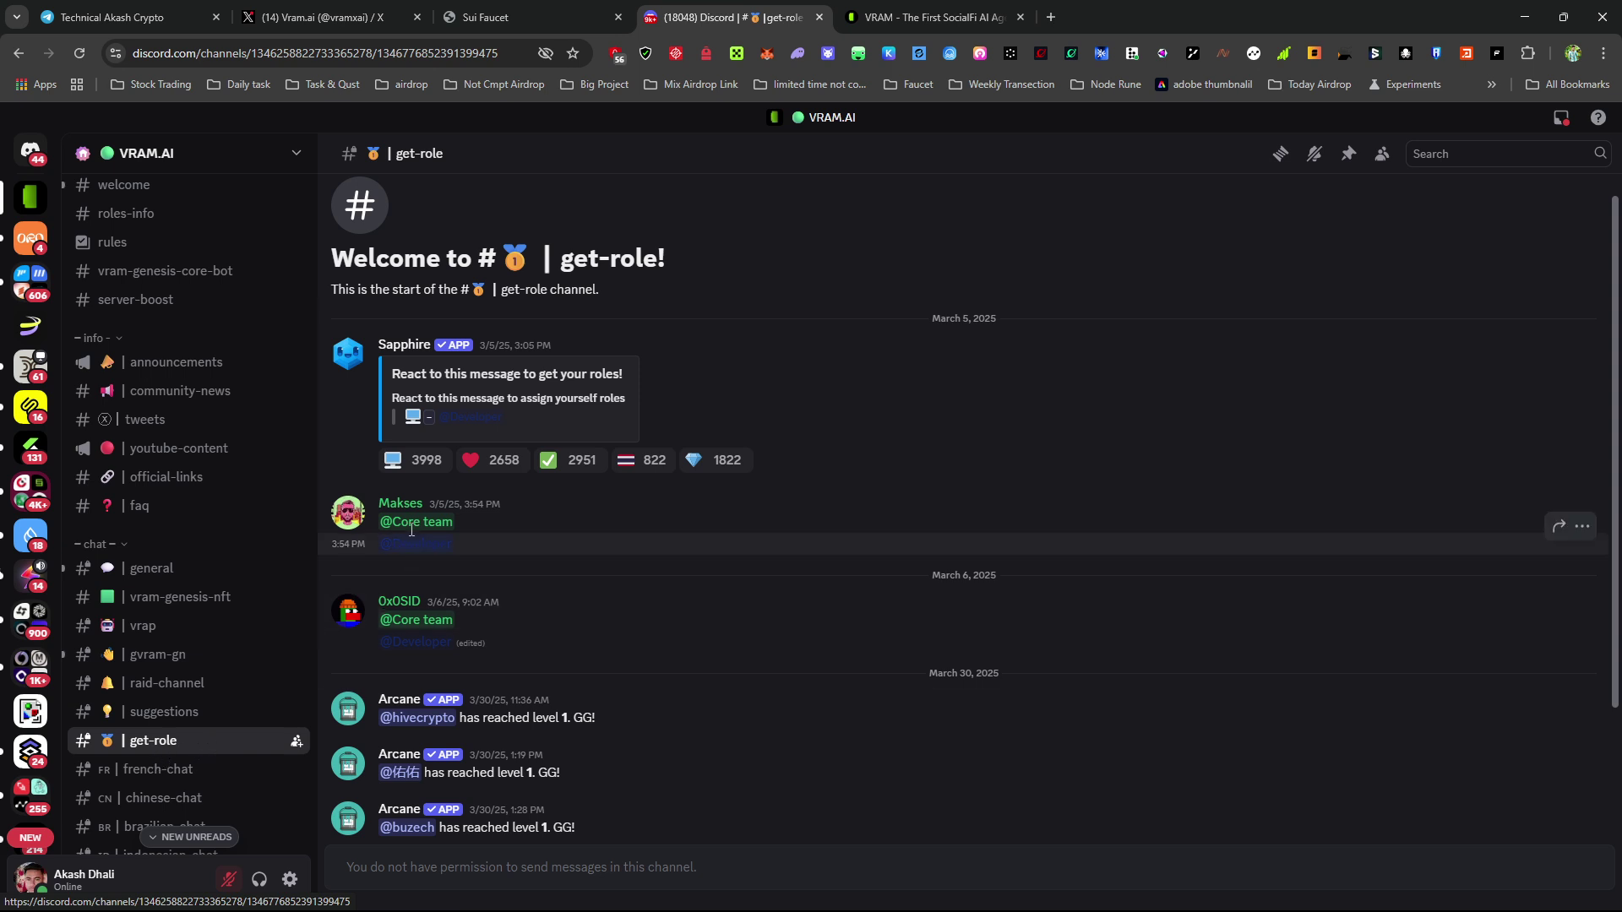
Step: Add all five existing emoji reactions to the role-assignment message in the get-role channel
left_click(419, 463)
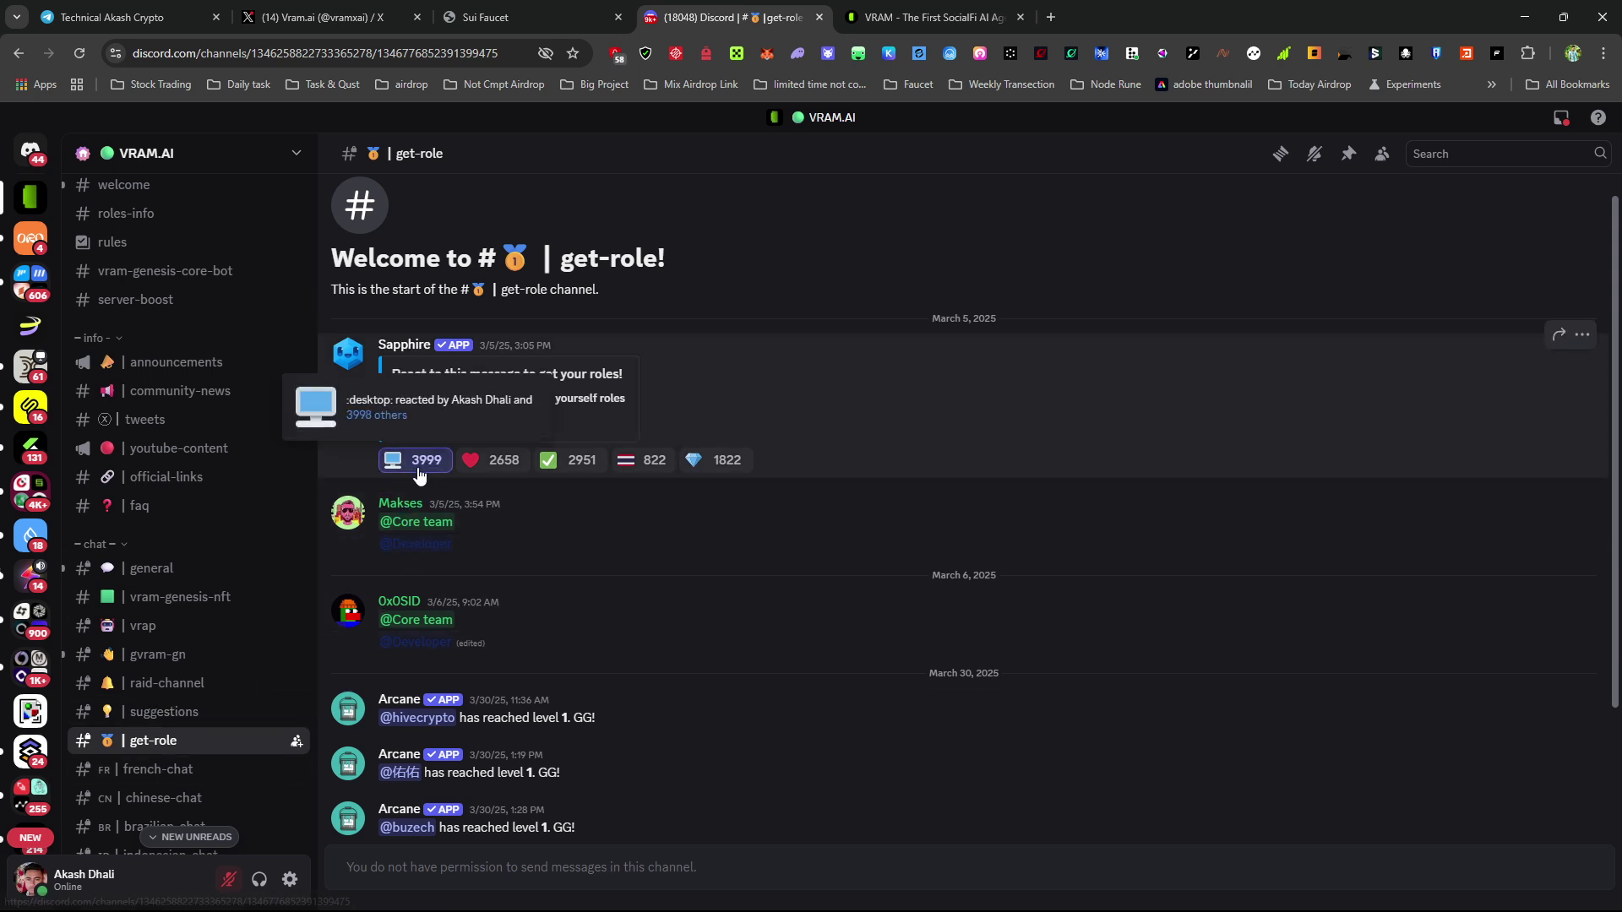
left_click(497, 465)
left_click(566, 467)
left_click(727, 464)
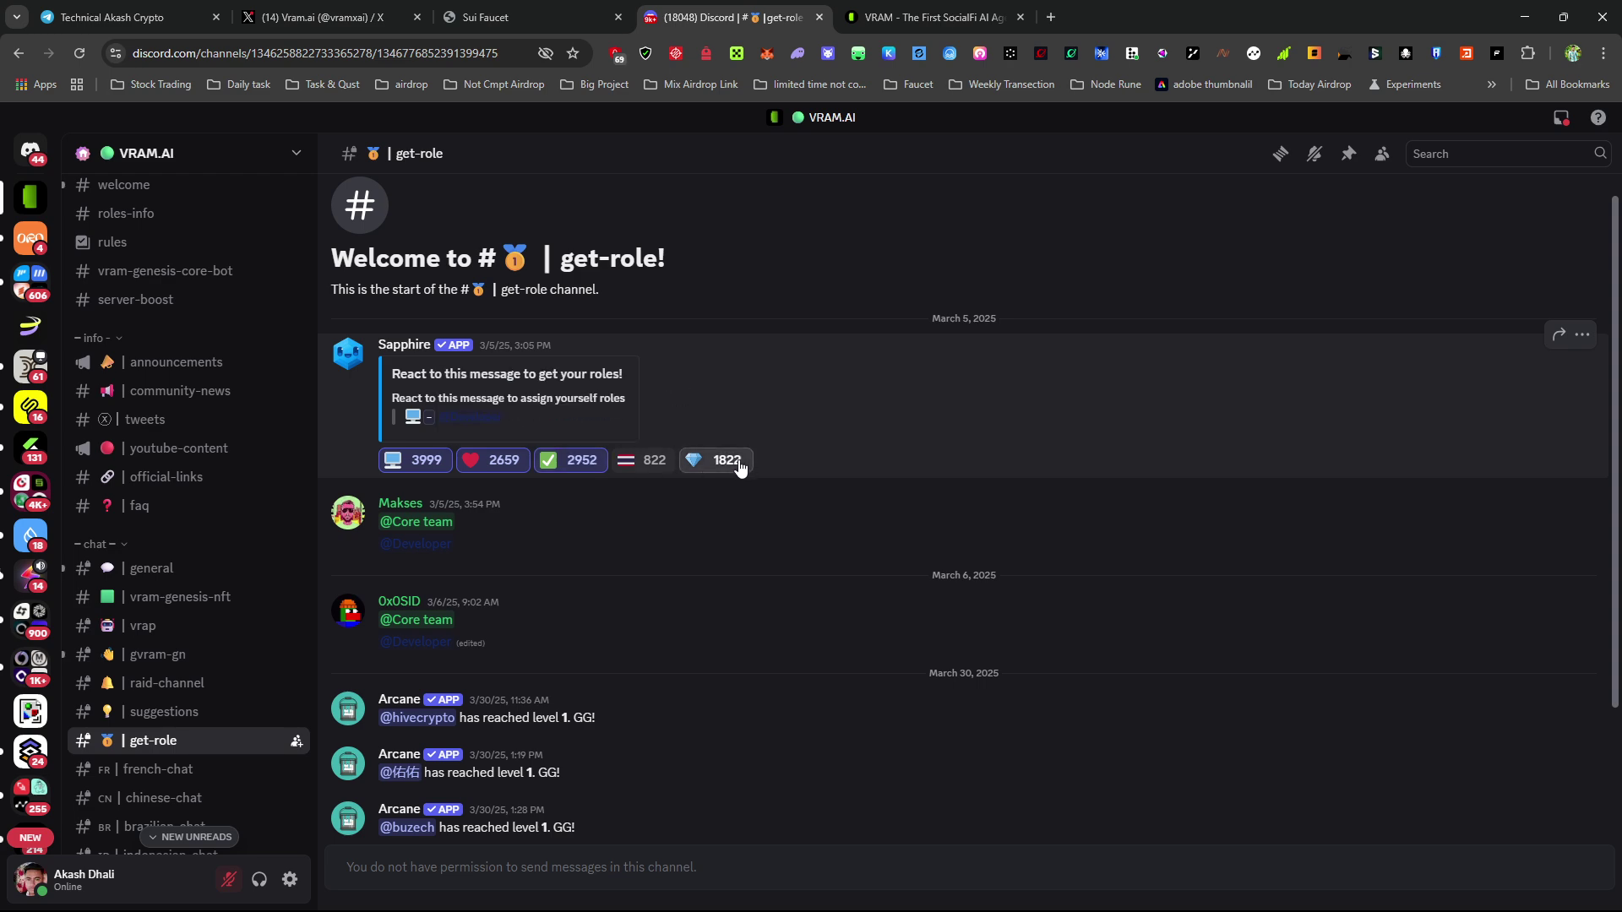
left_click(635, 463)
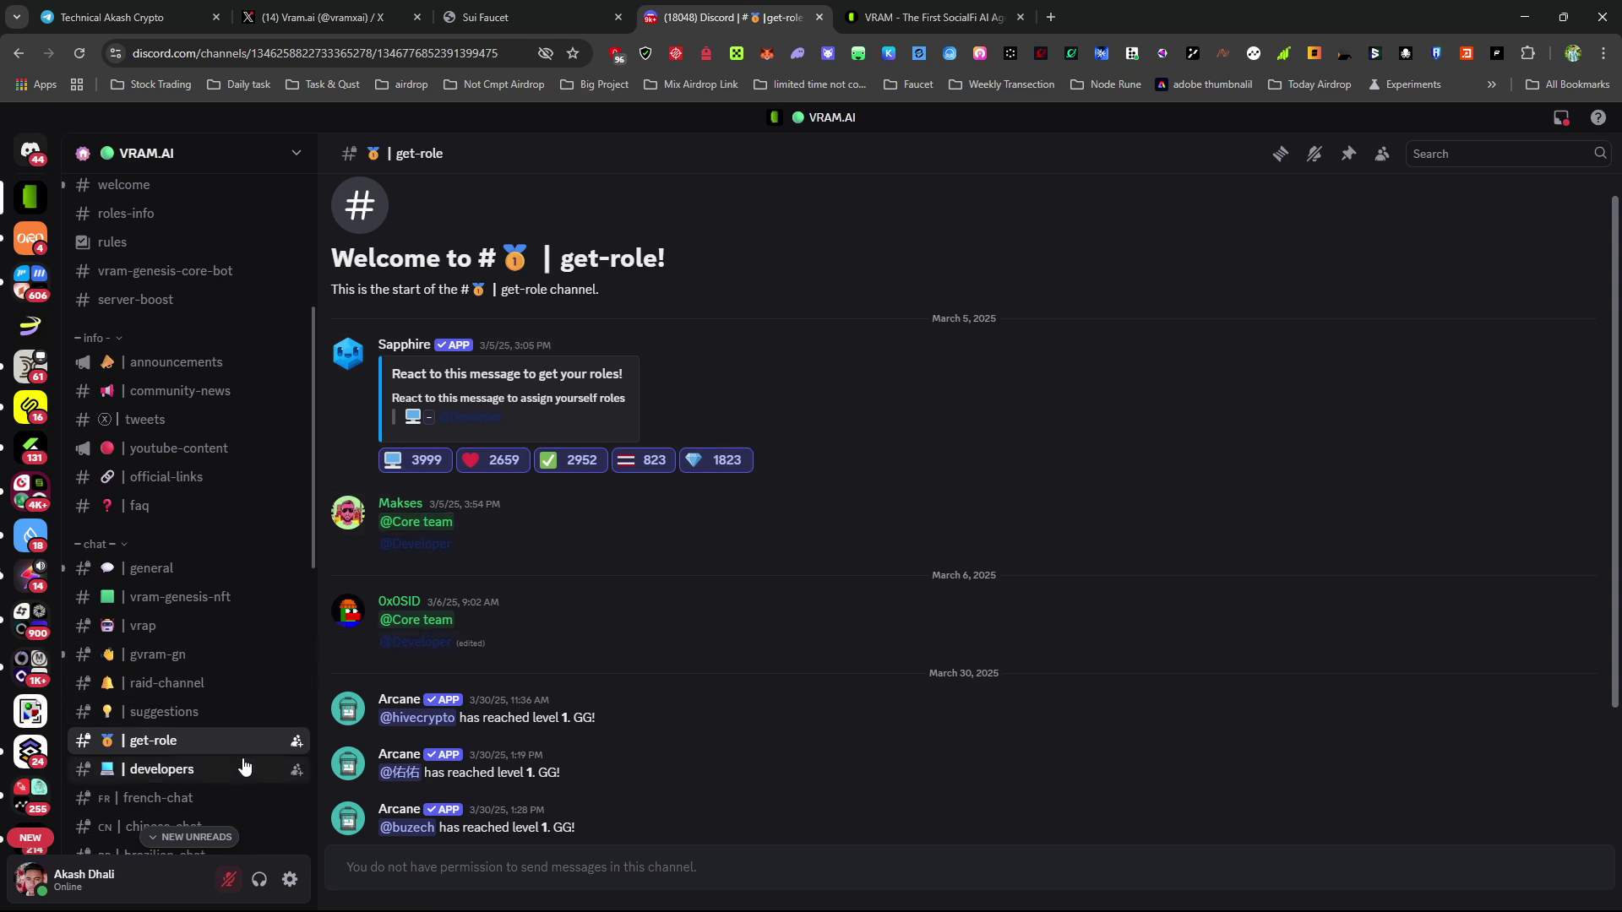
Step: Examine the role descriptions in the roles-info channel
left_click(201, 216)
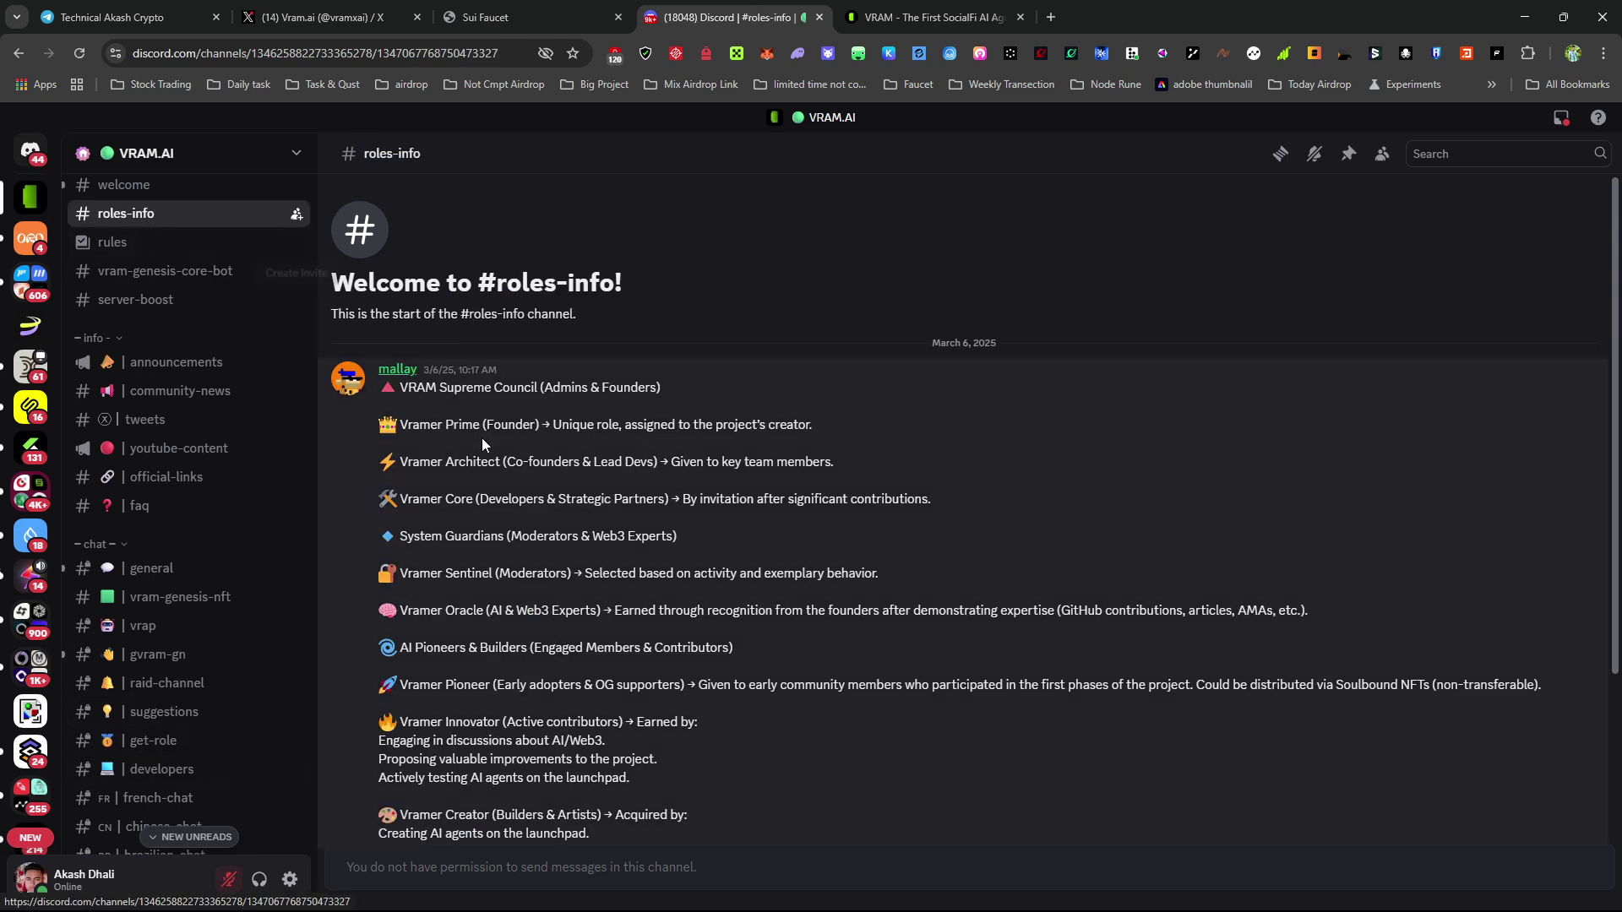
scroll(691, 659, "down", 3)
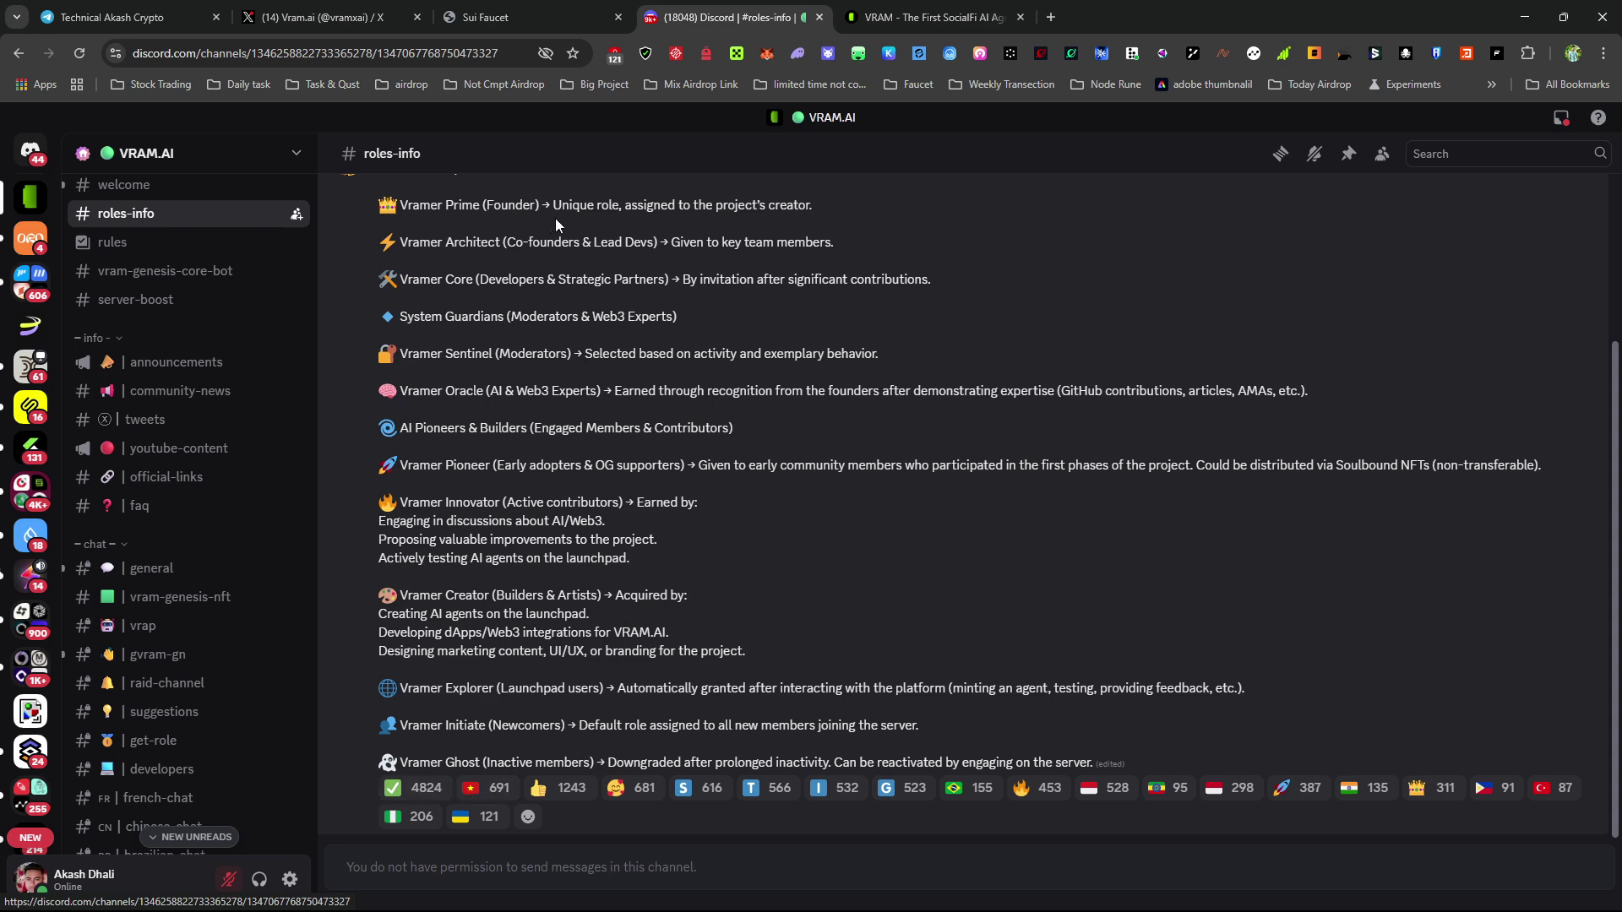
Step: Request test tokens in the faucet-tvram channel by sending "!faucet" followed by the wallet address copied from Suiet
key("alt+Left")
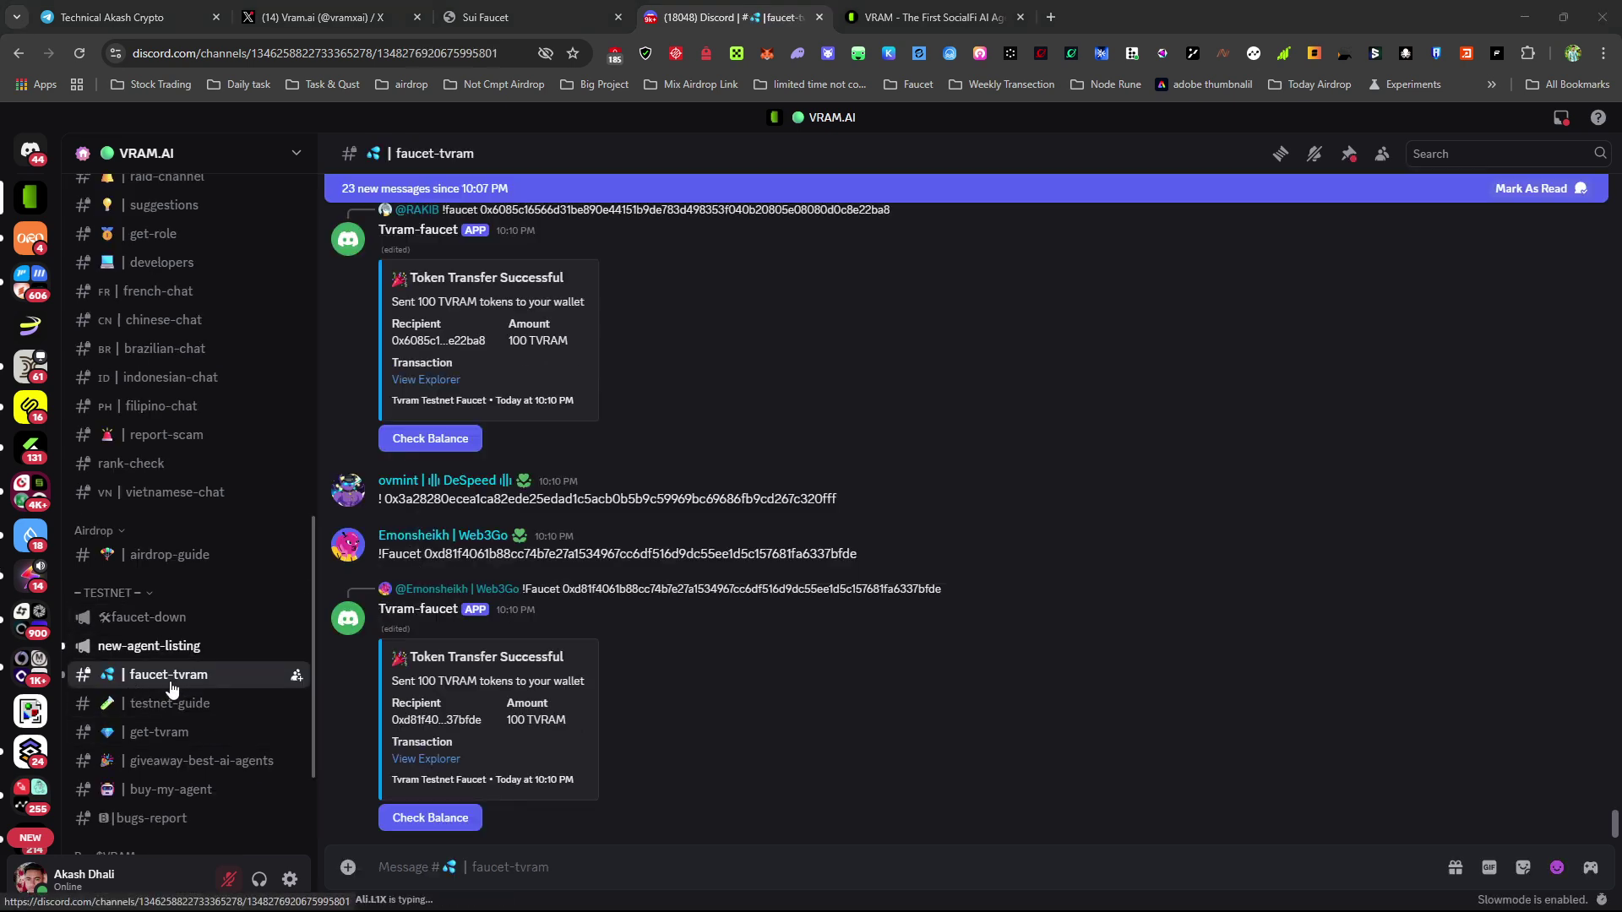
right_click(443, 881)
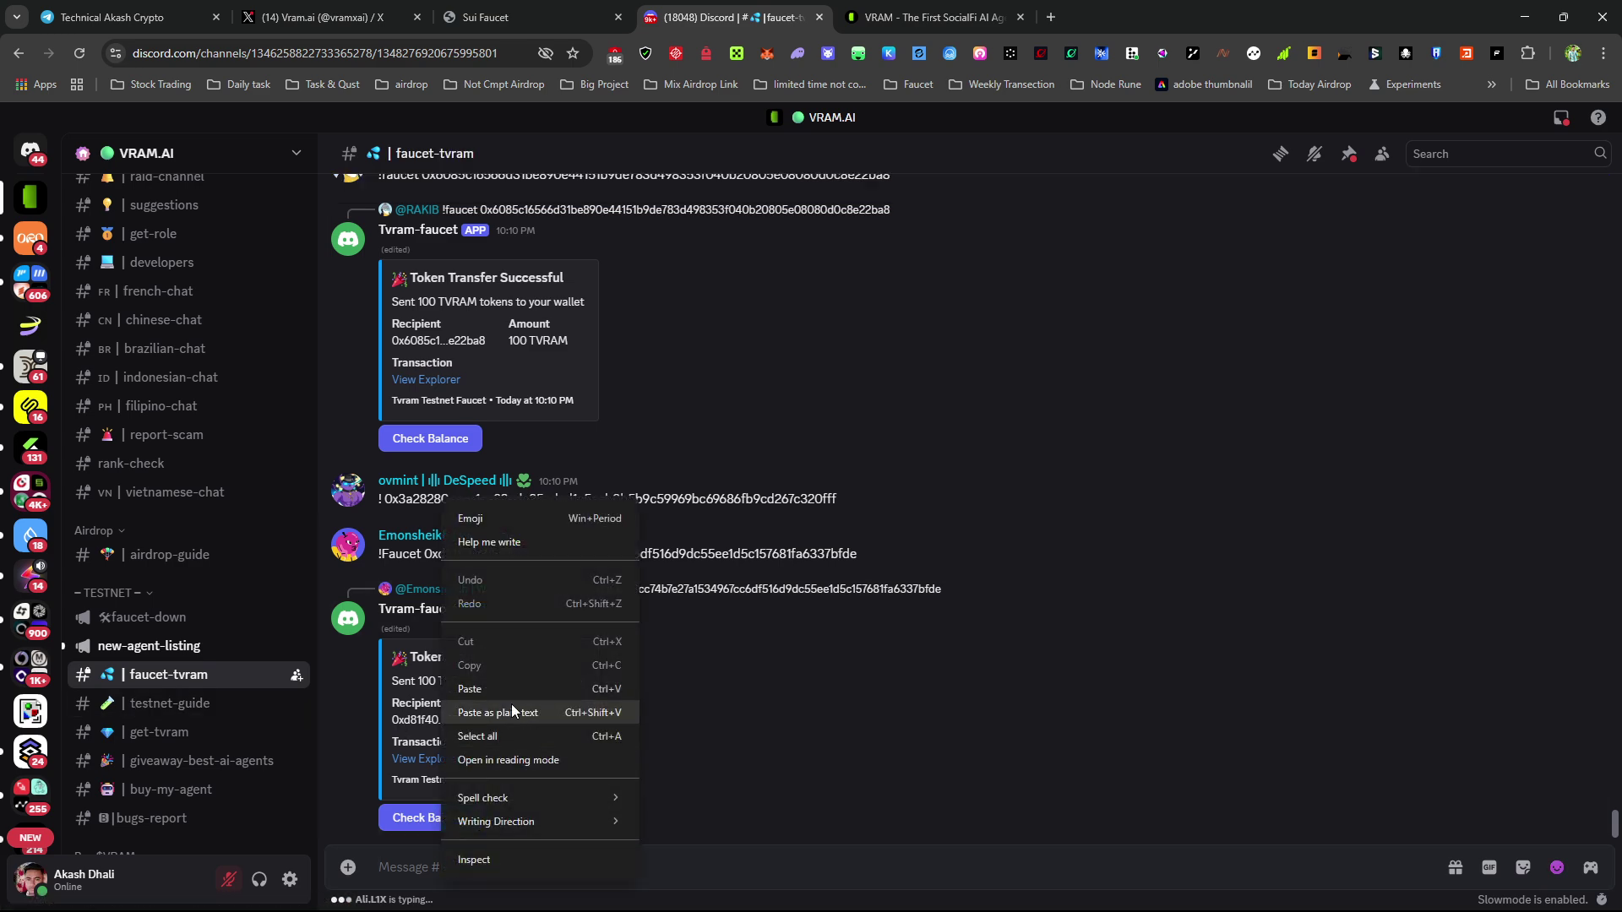
left_click(507, 685)
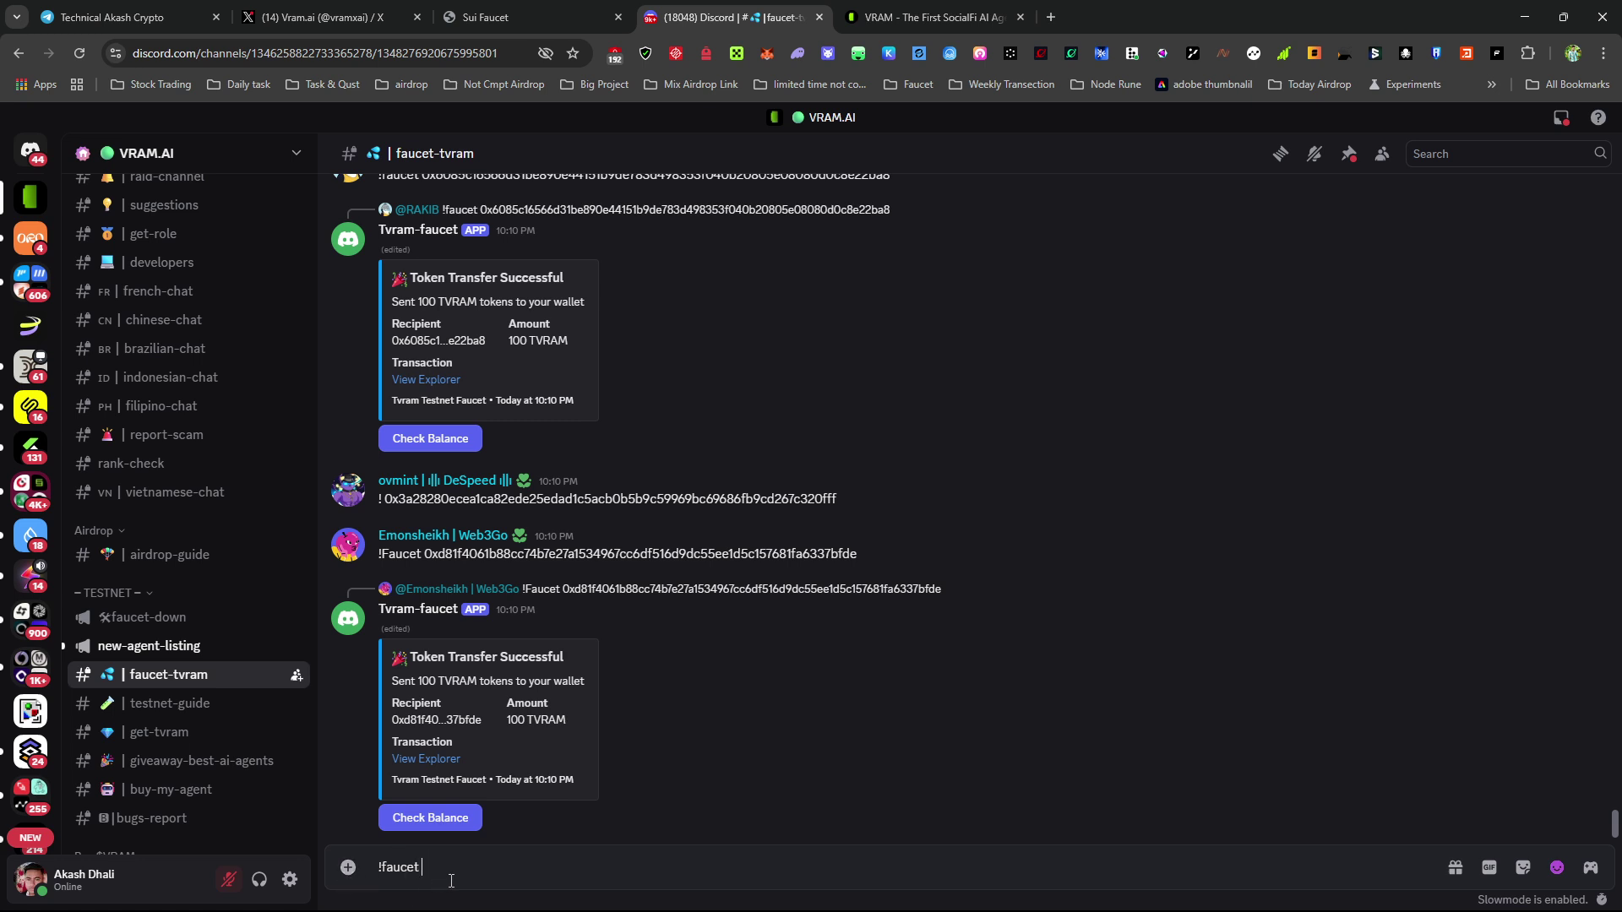
left_click(951, 54)
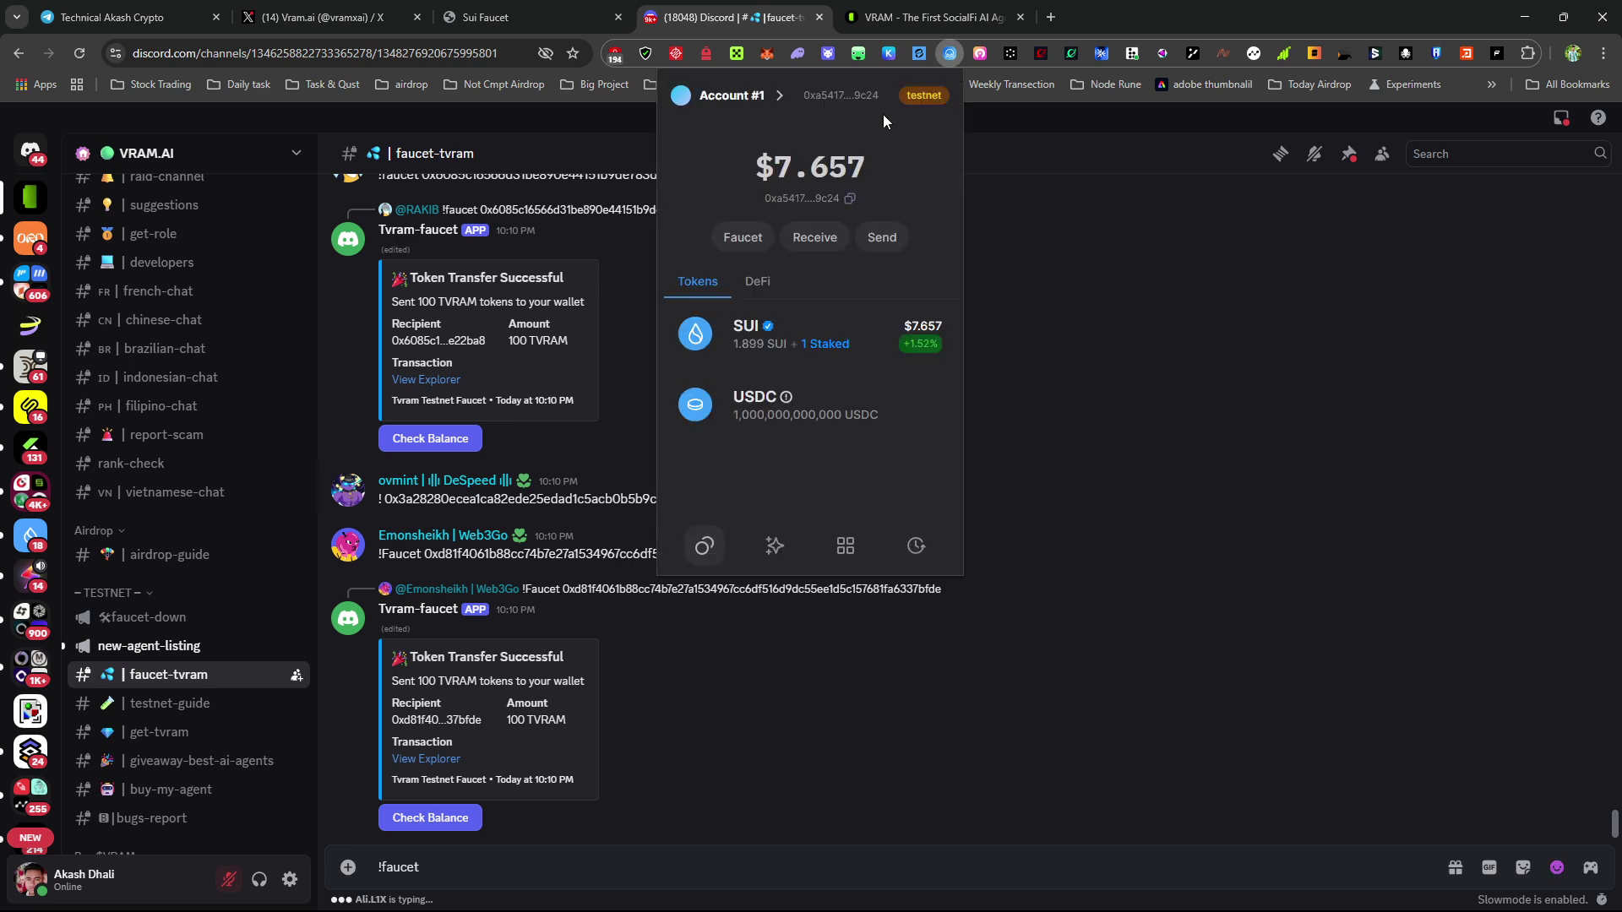
left_click(865, 96)
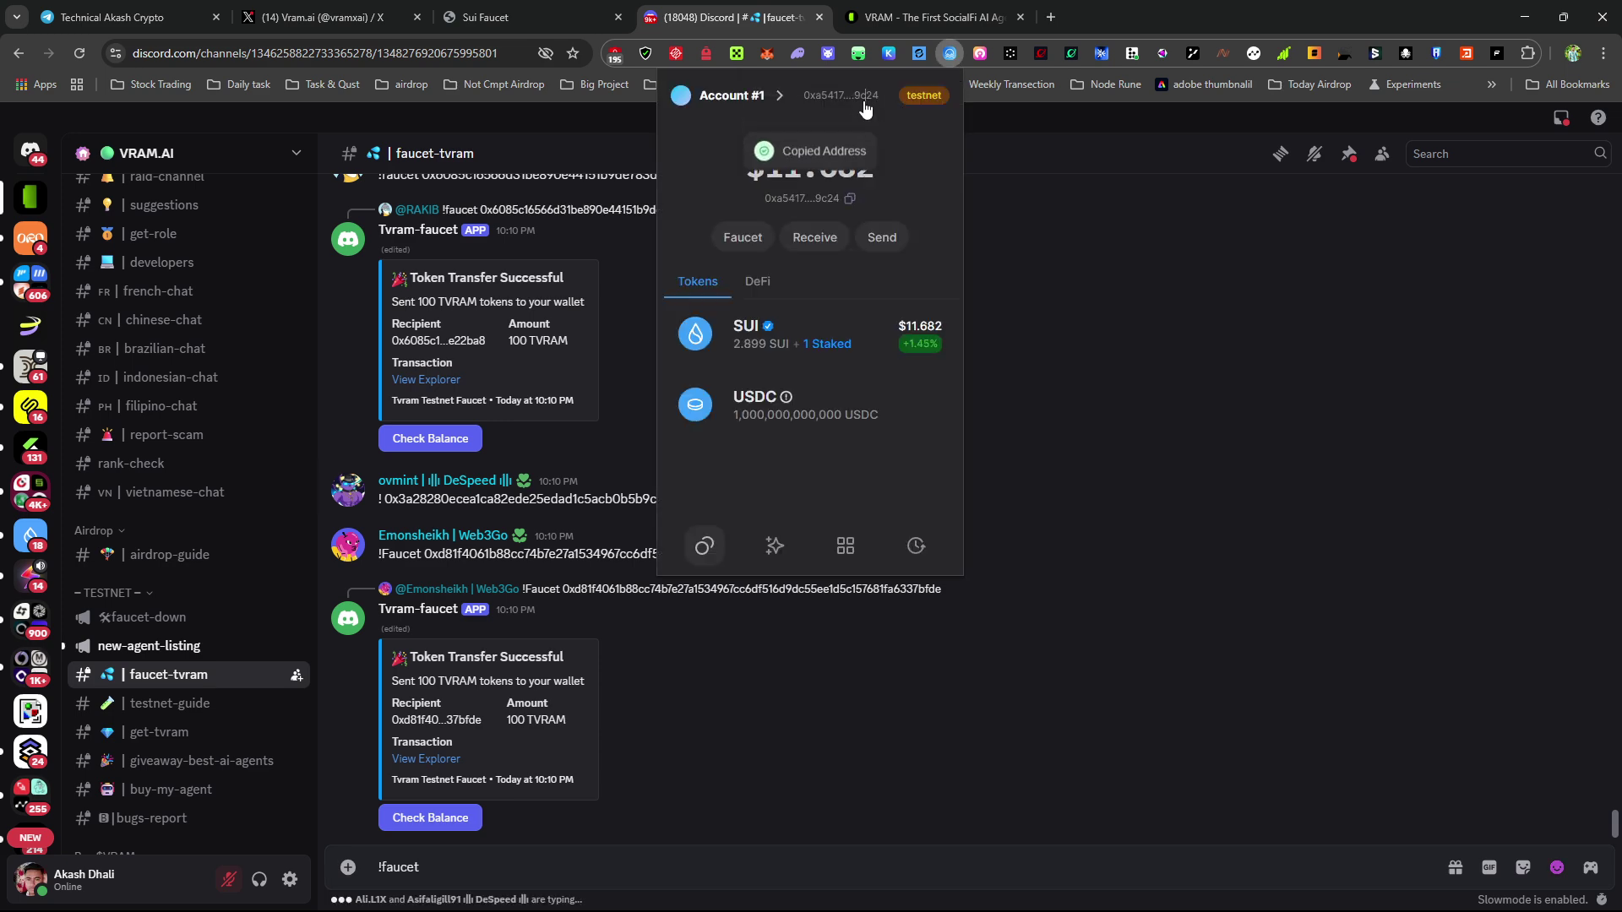
left_click(597, 874)
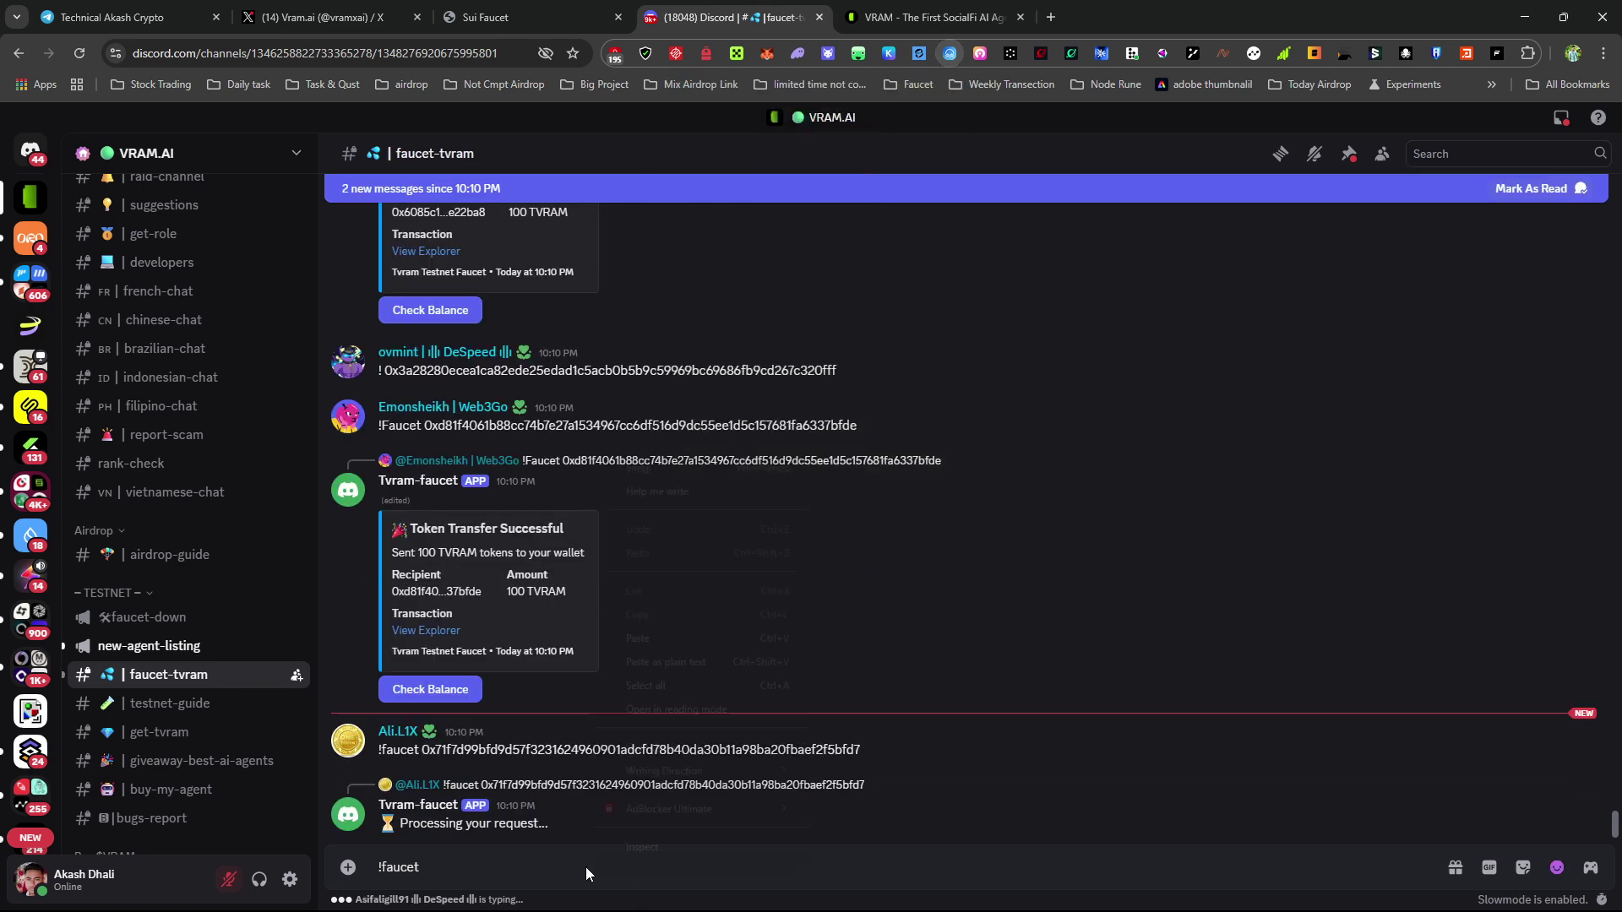
right_click(610, 870)
left_click(678, 632)
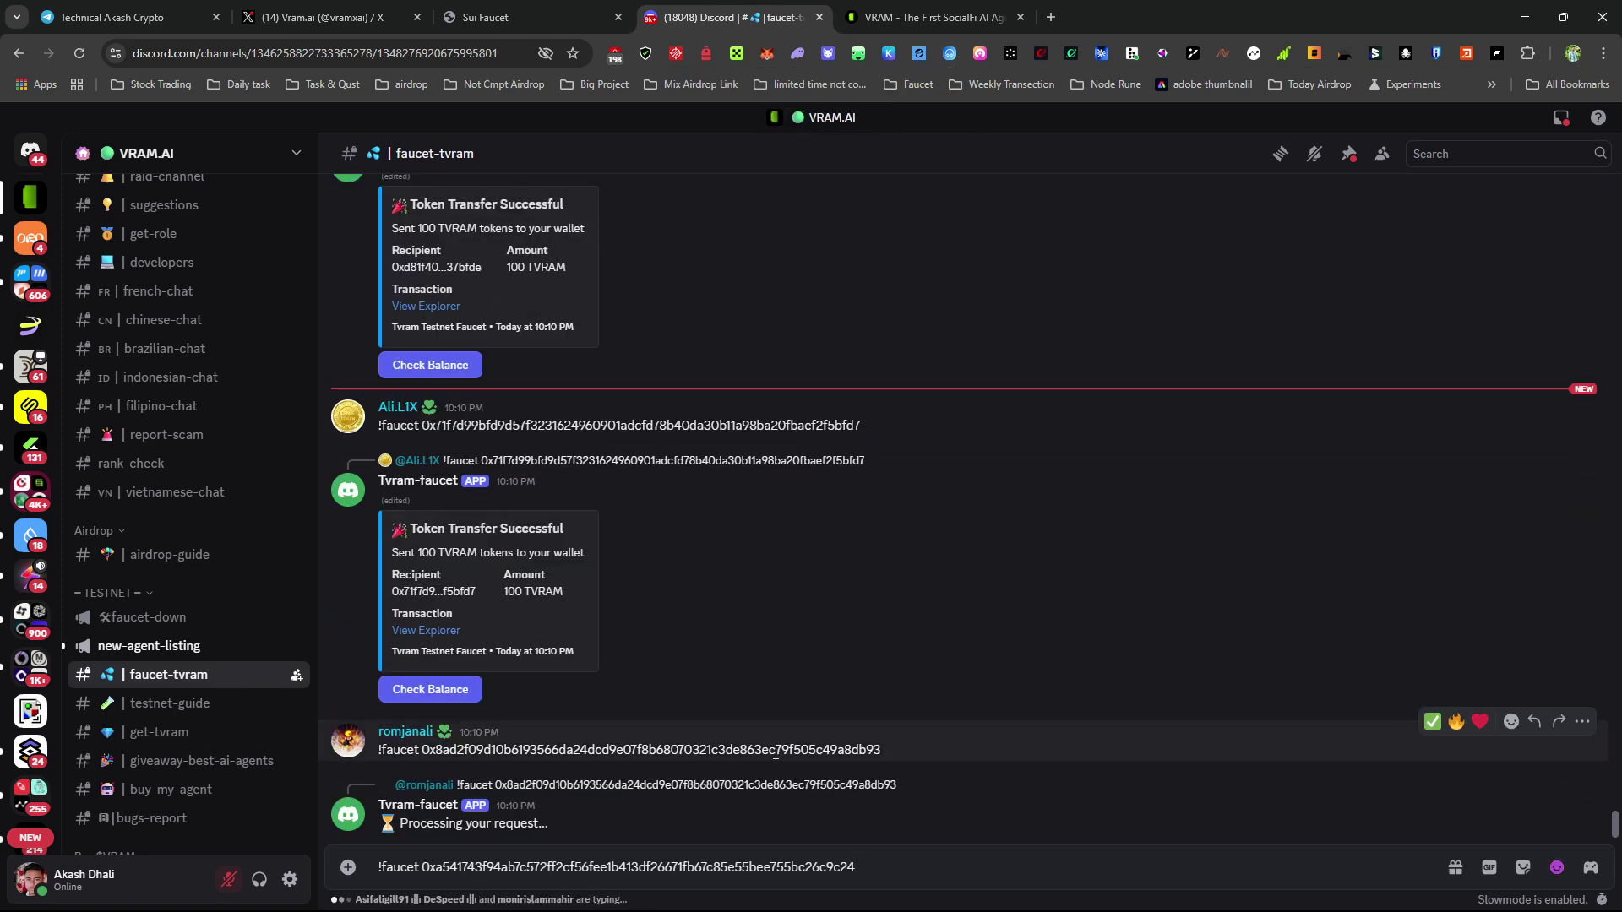
key("Return")
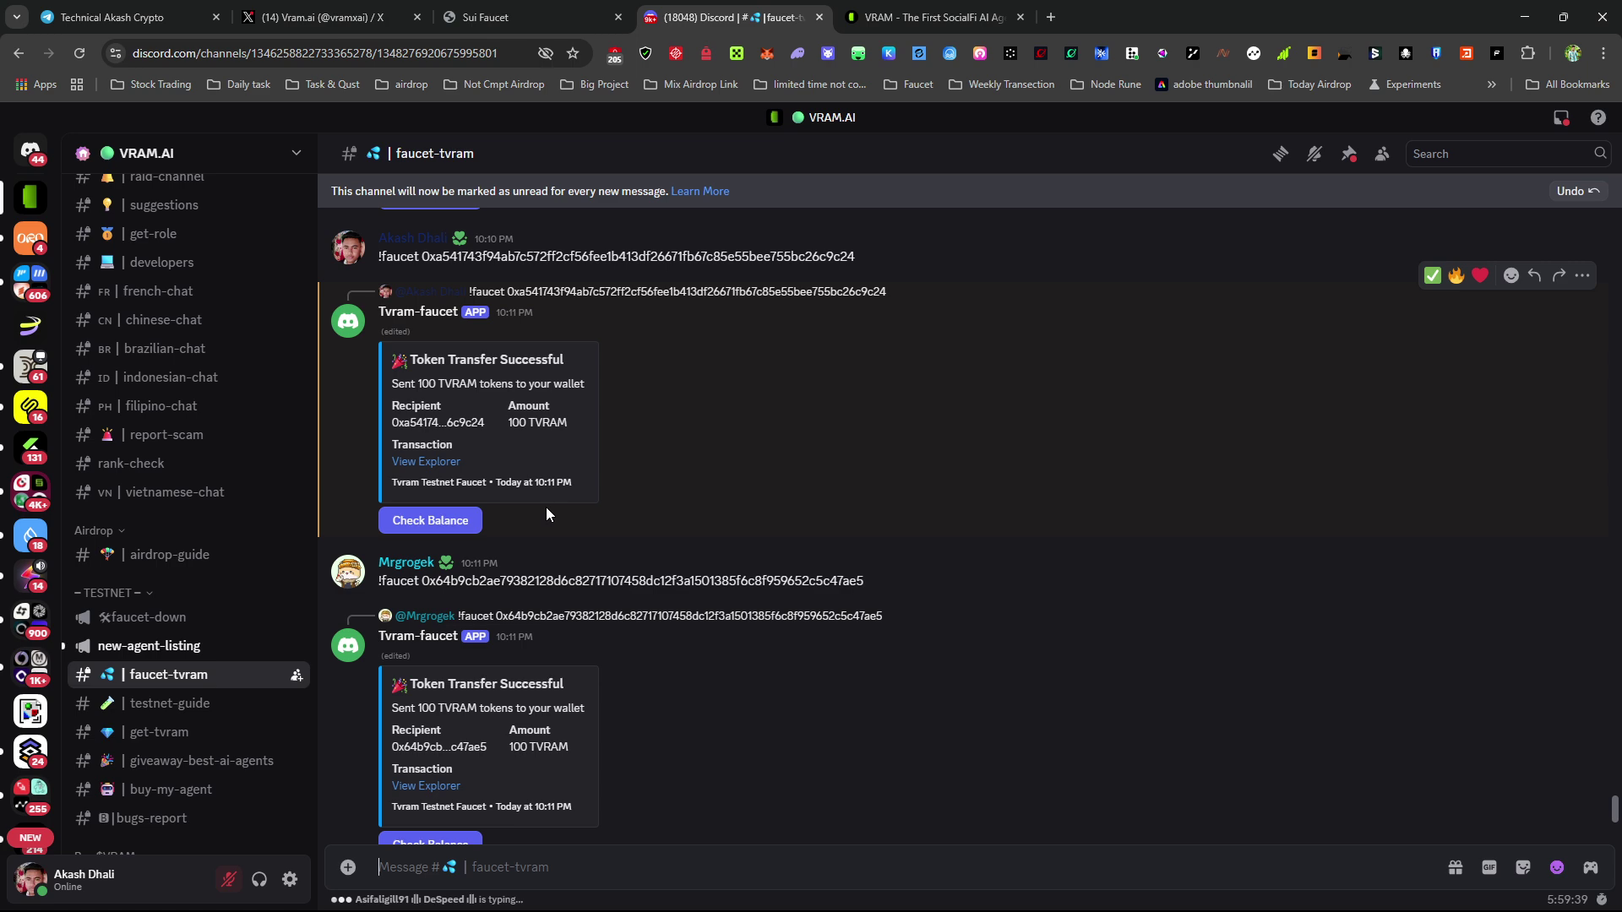
Step: Log in to the VRAM.AI testnet site by connecting the Suiet wallet and approving the connection for Account #1
left_click(952, 10)
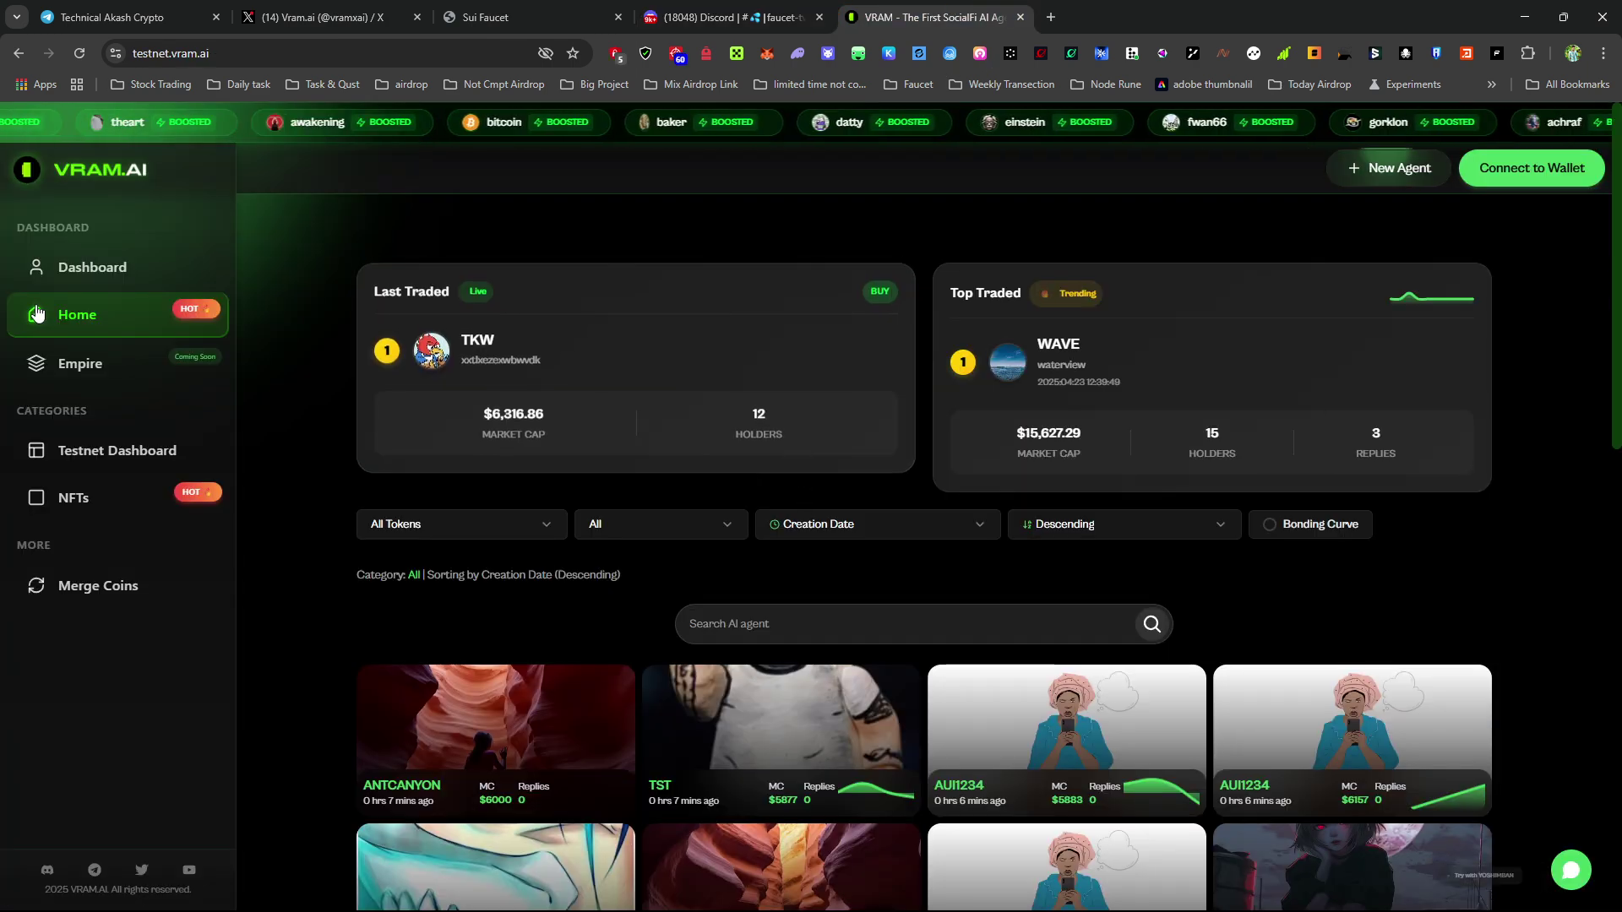
left_click(1553, 185)
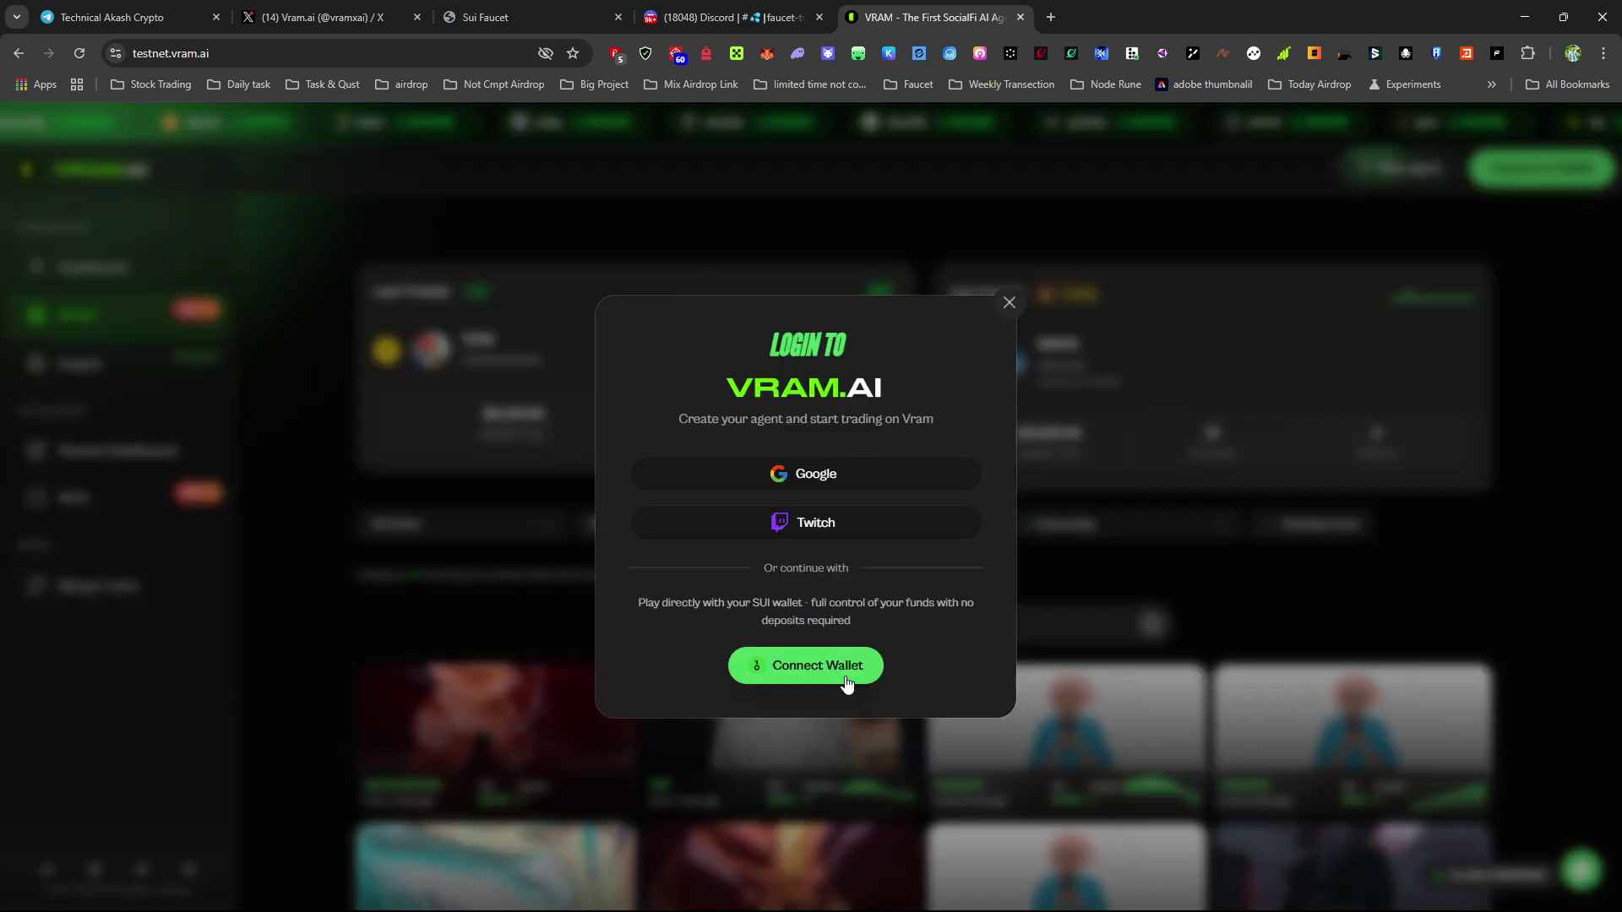
left_click(845, 673)
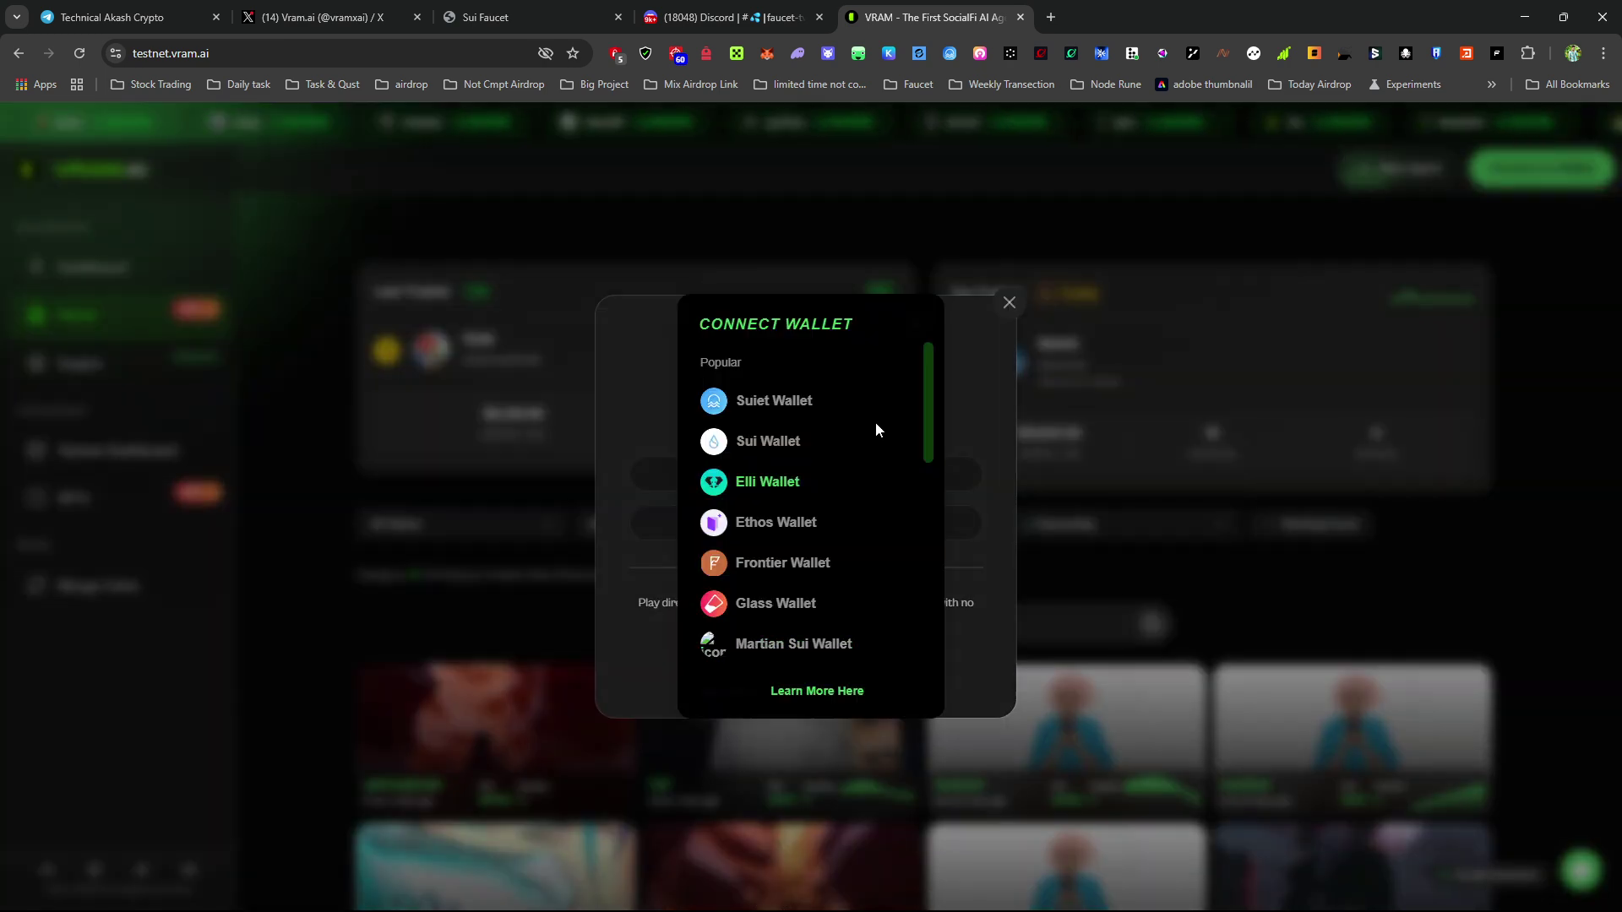
left_click(772, 402)
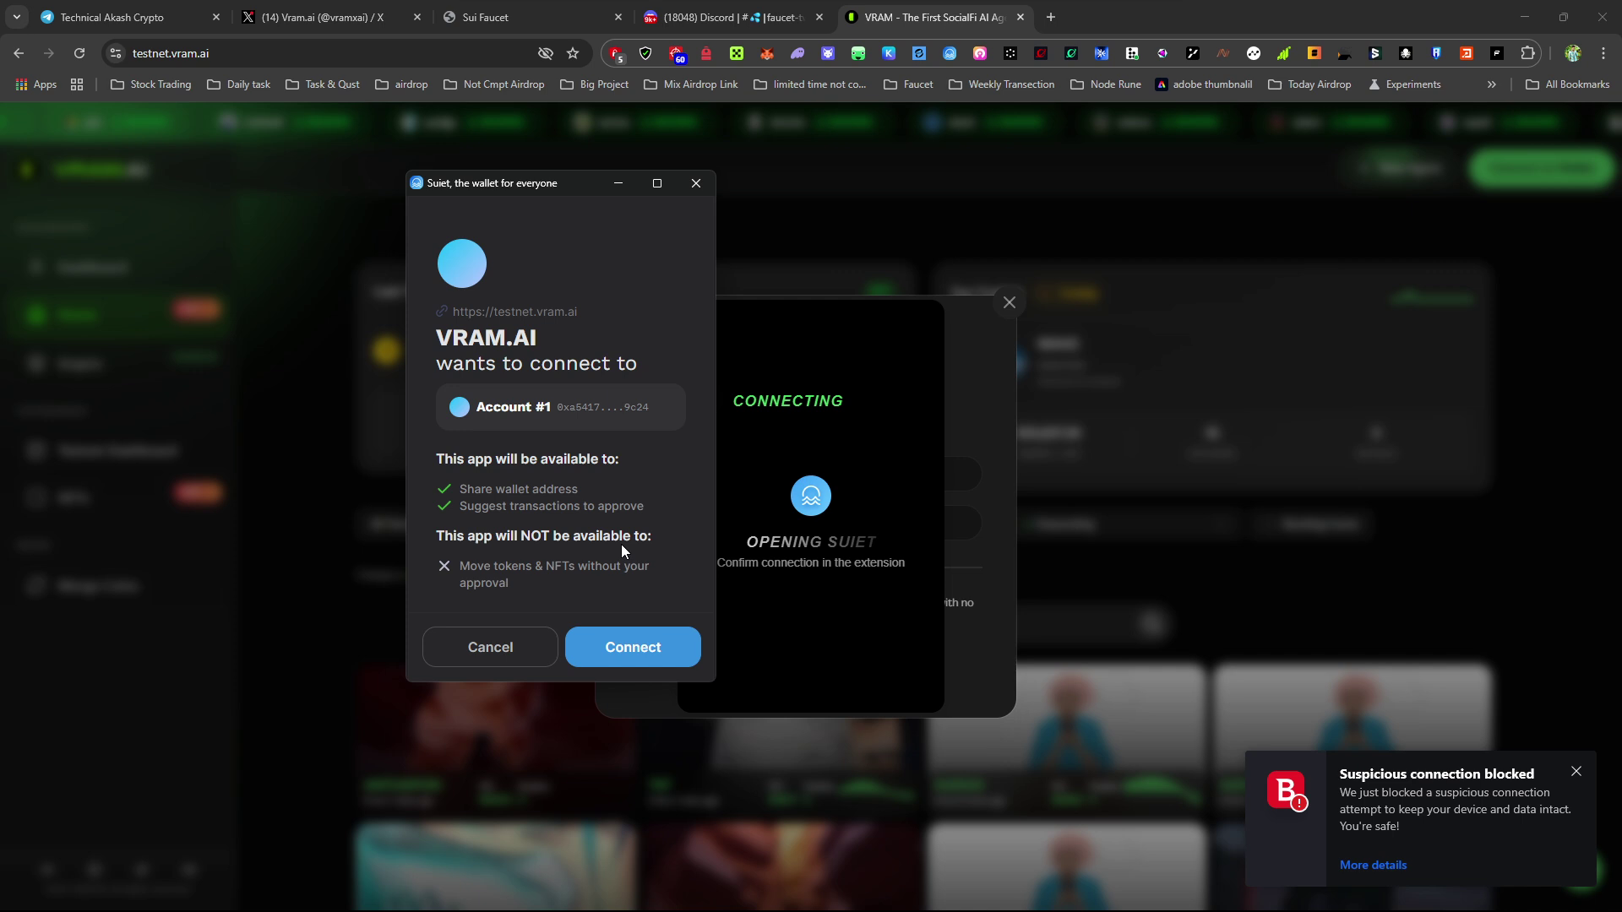
left_click_drag(533, 190, 760, 240)
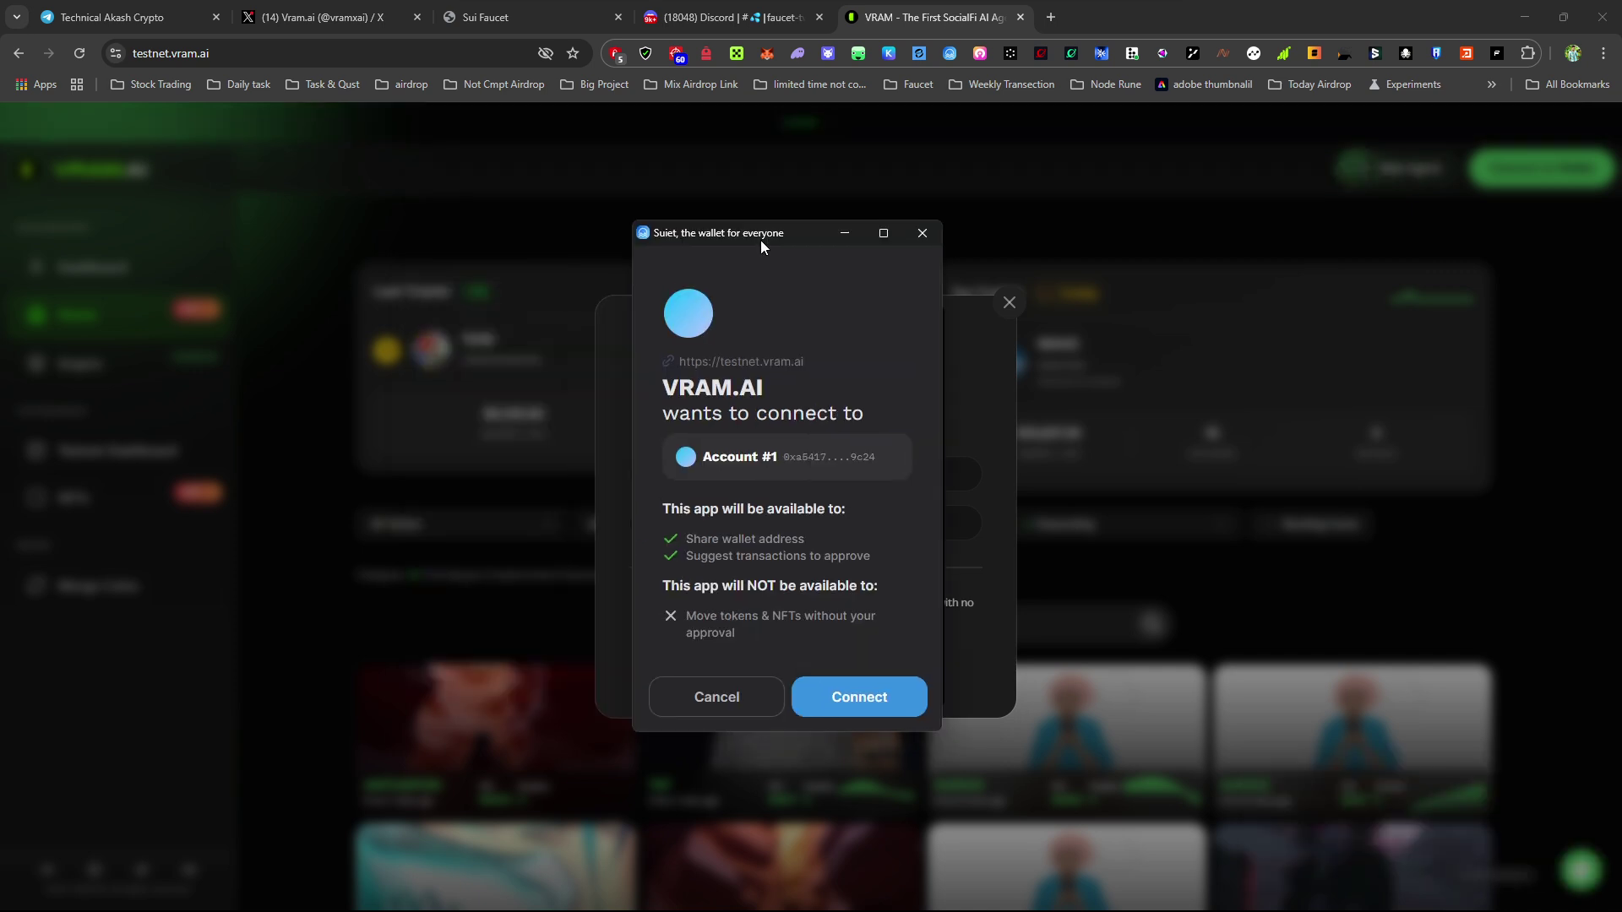
left_click_drag(761, 239, 319, 266)
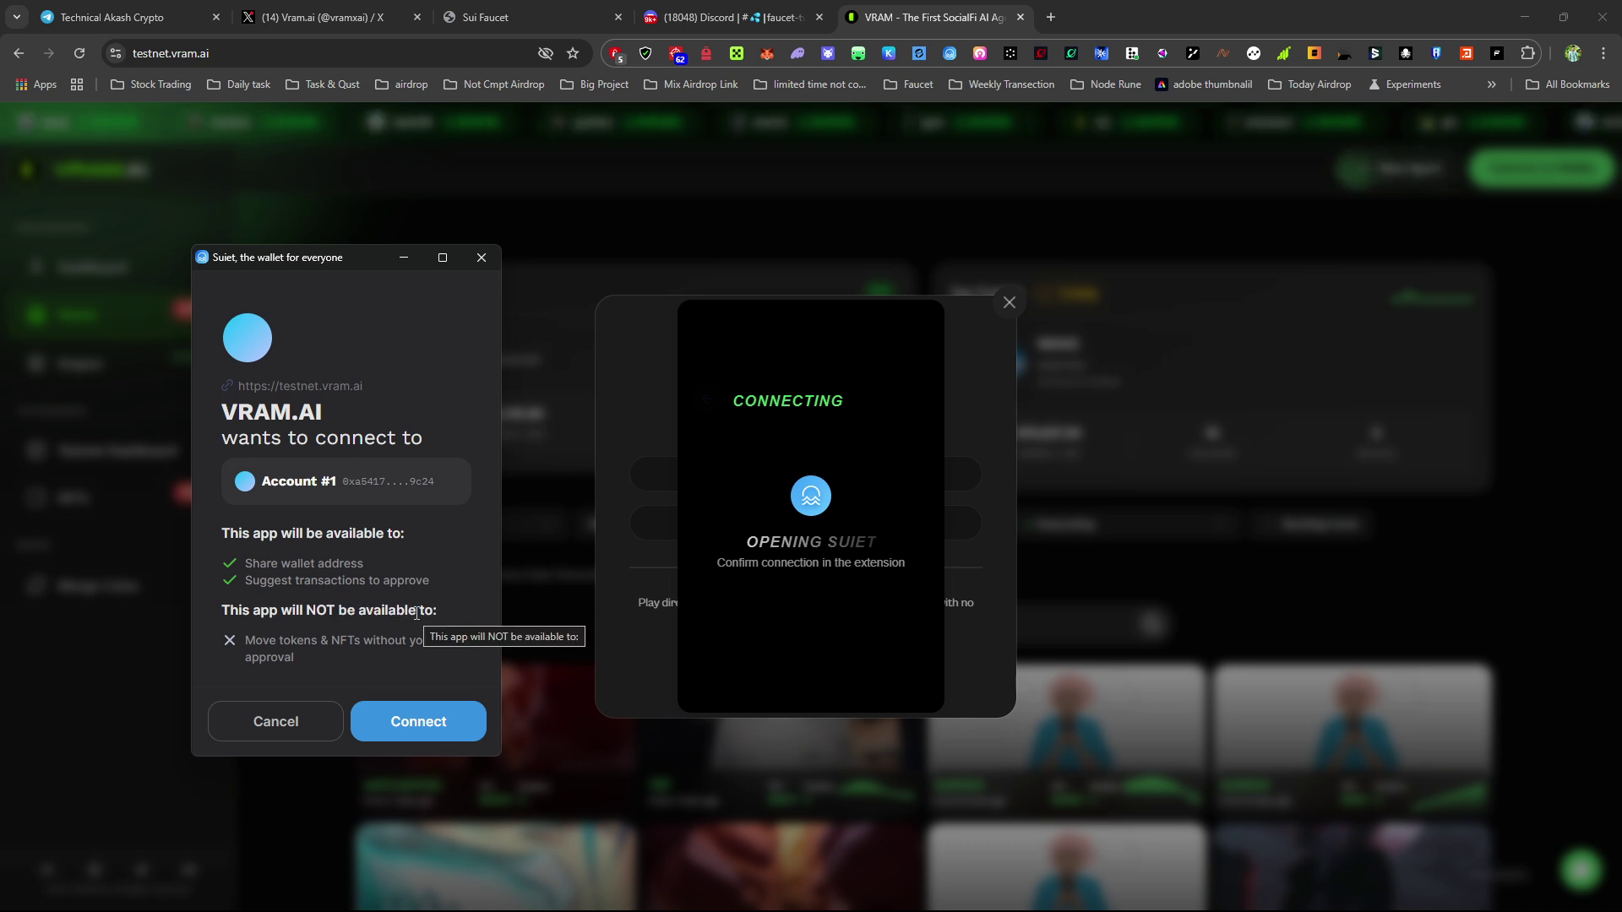
left_click(418, 721)
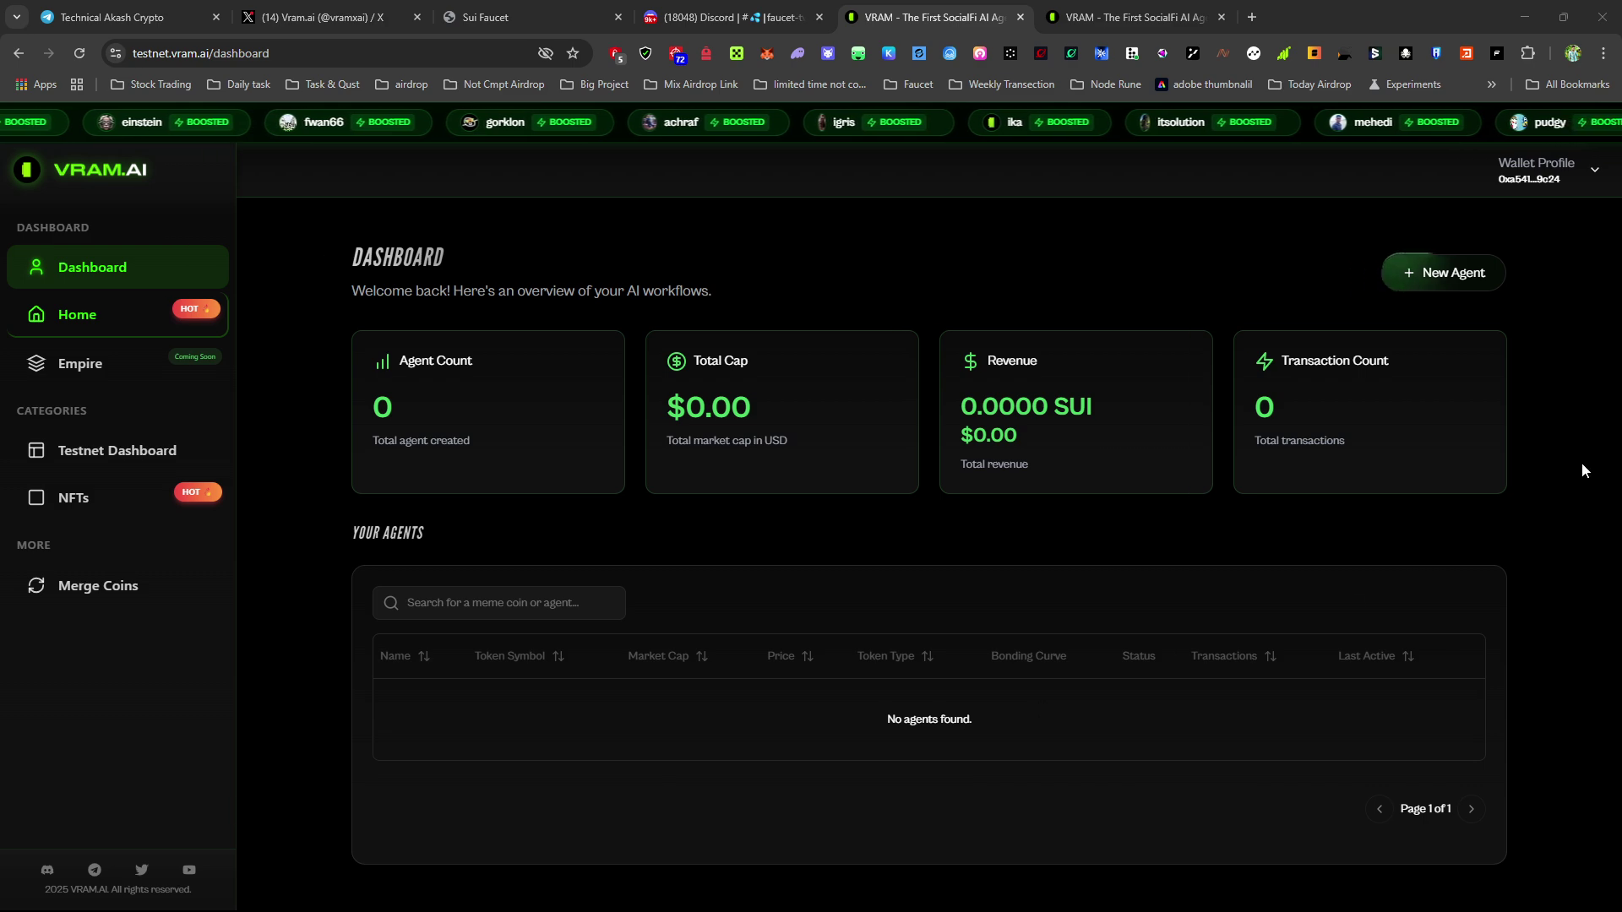
Step: Start a new agent with the name "technicalakashcrypto", pump type VRAM and ticker "TACAIRDROP" as its basic information
left_click(1445, 288)
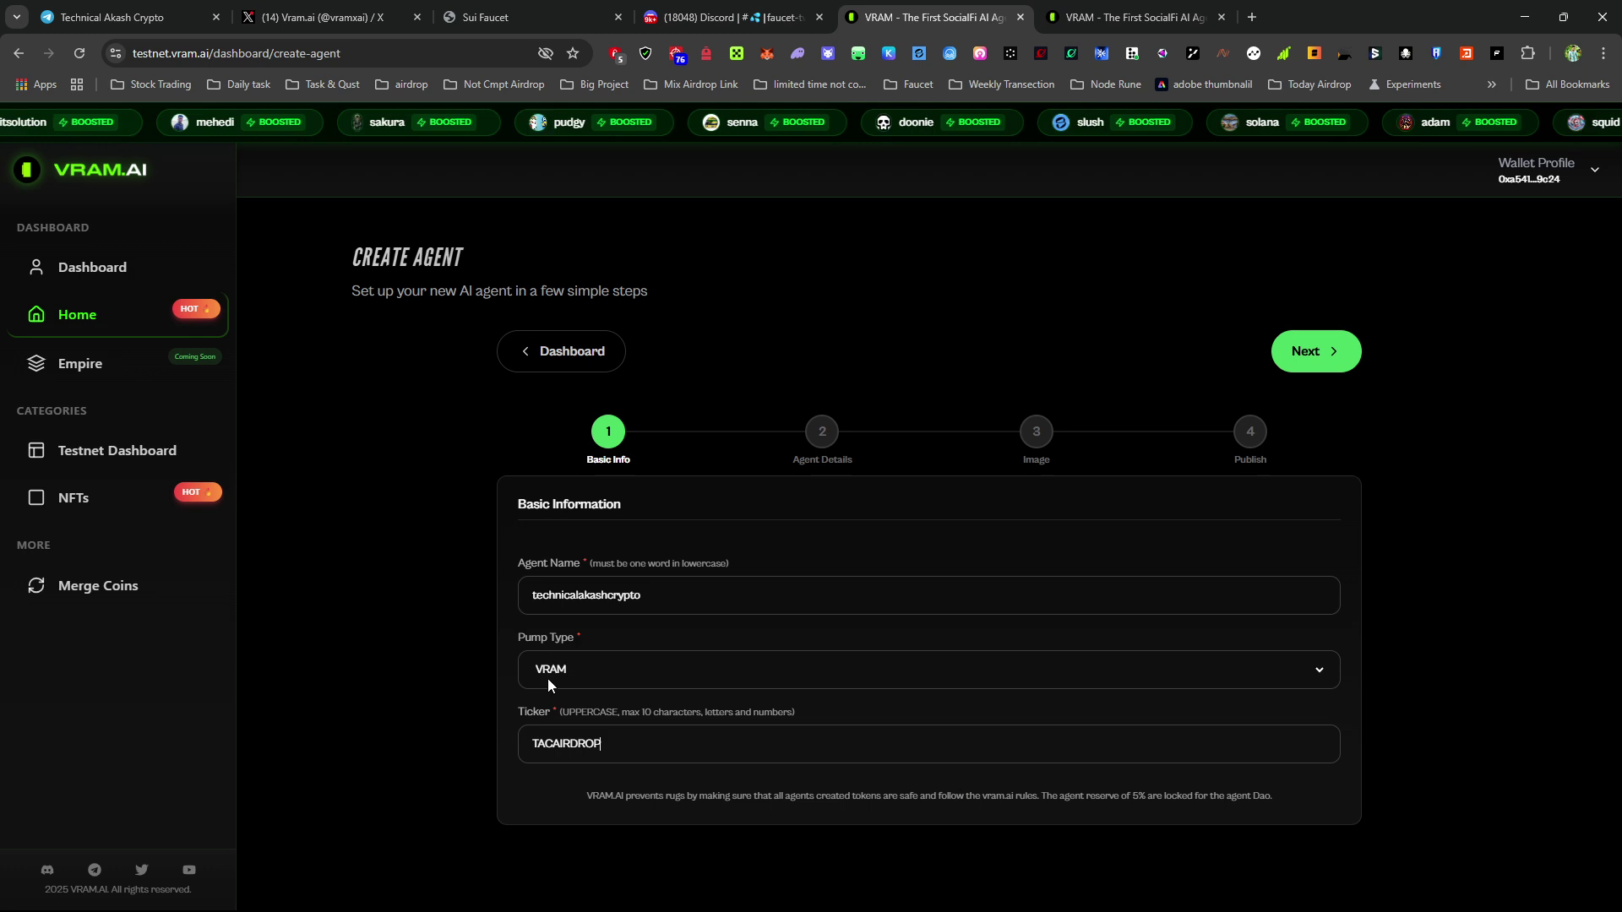
left_click(1323, 678)
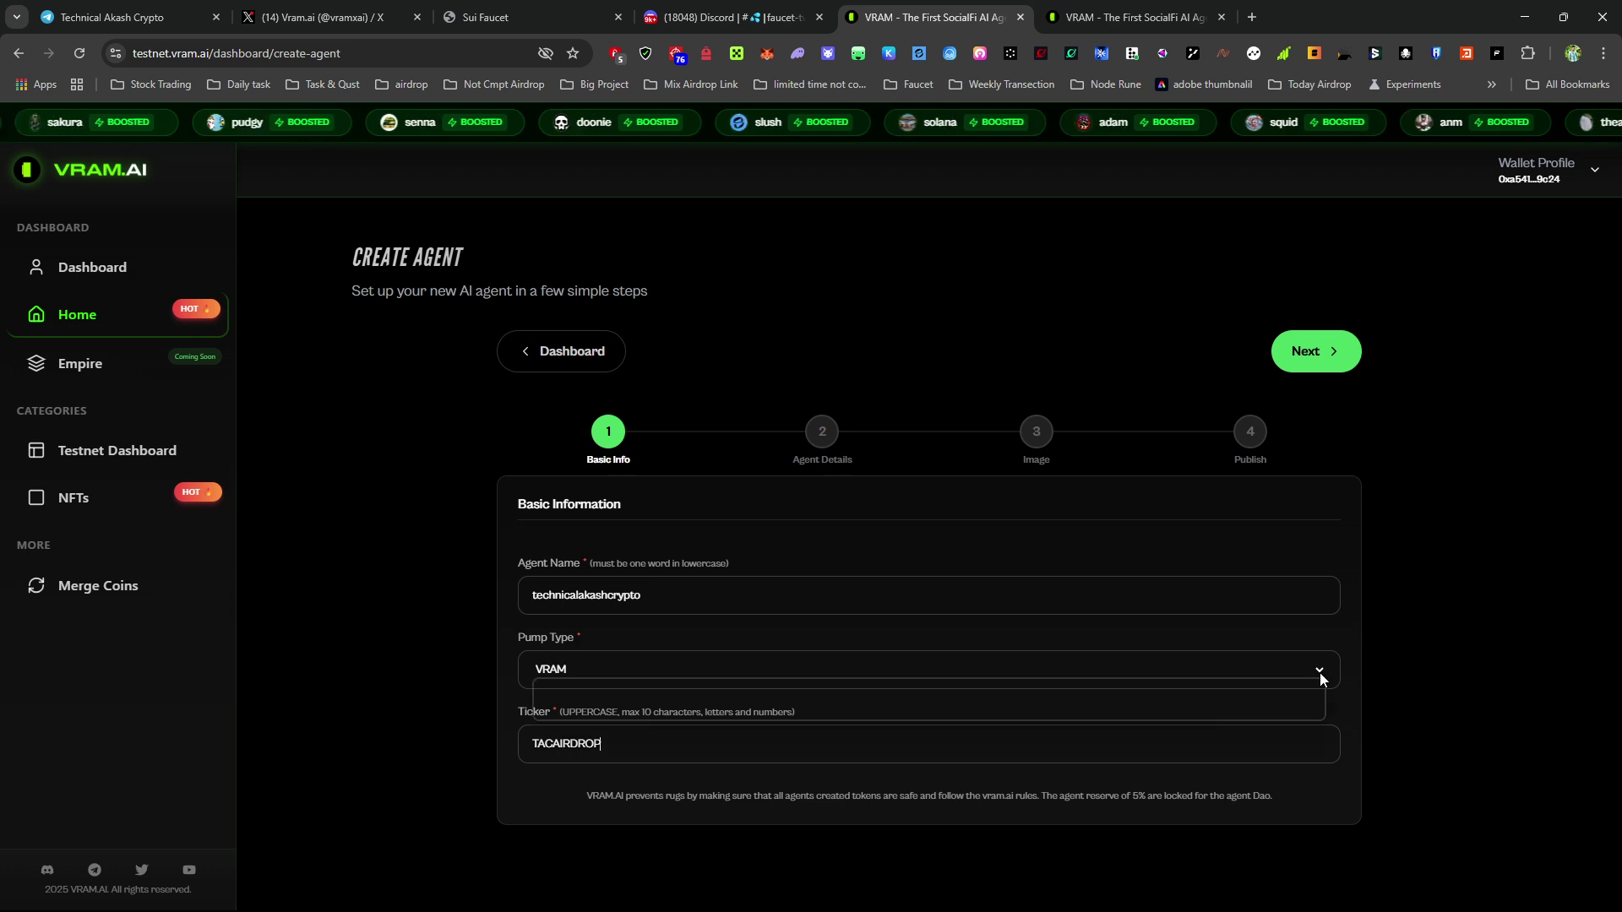
left_click(1323, 679)
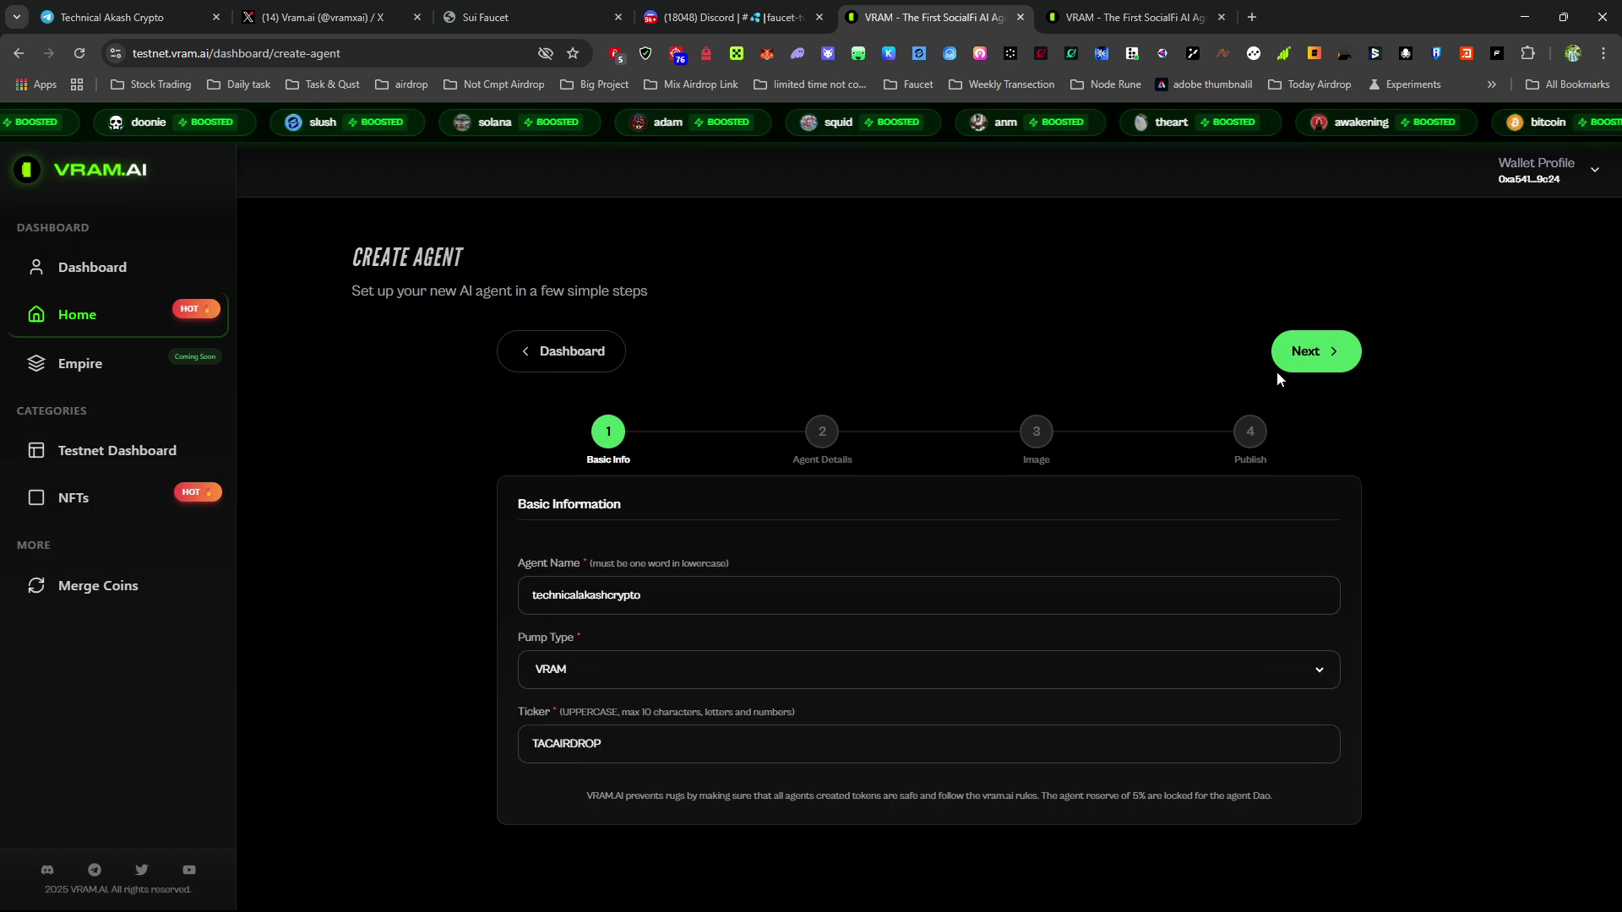
Step: Fill in the agent details with the AI-generated description and continue to the image stage
left_click(1305, 353)
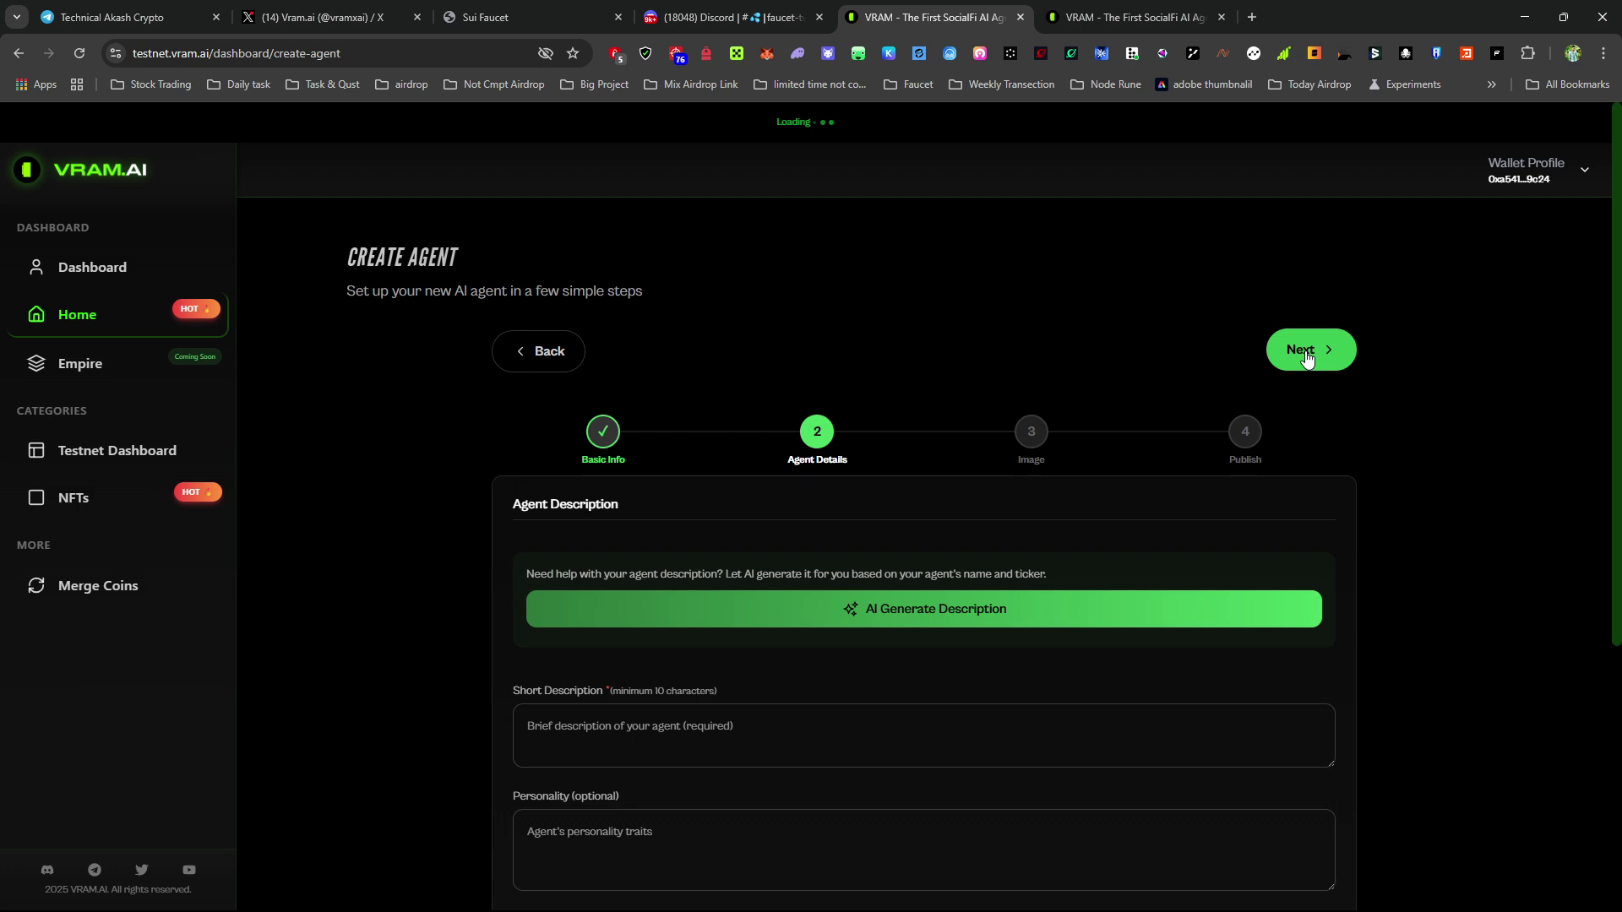
scroll(898, 659, "down", 1)
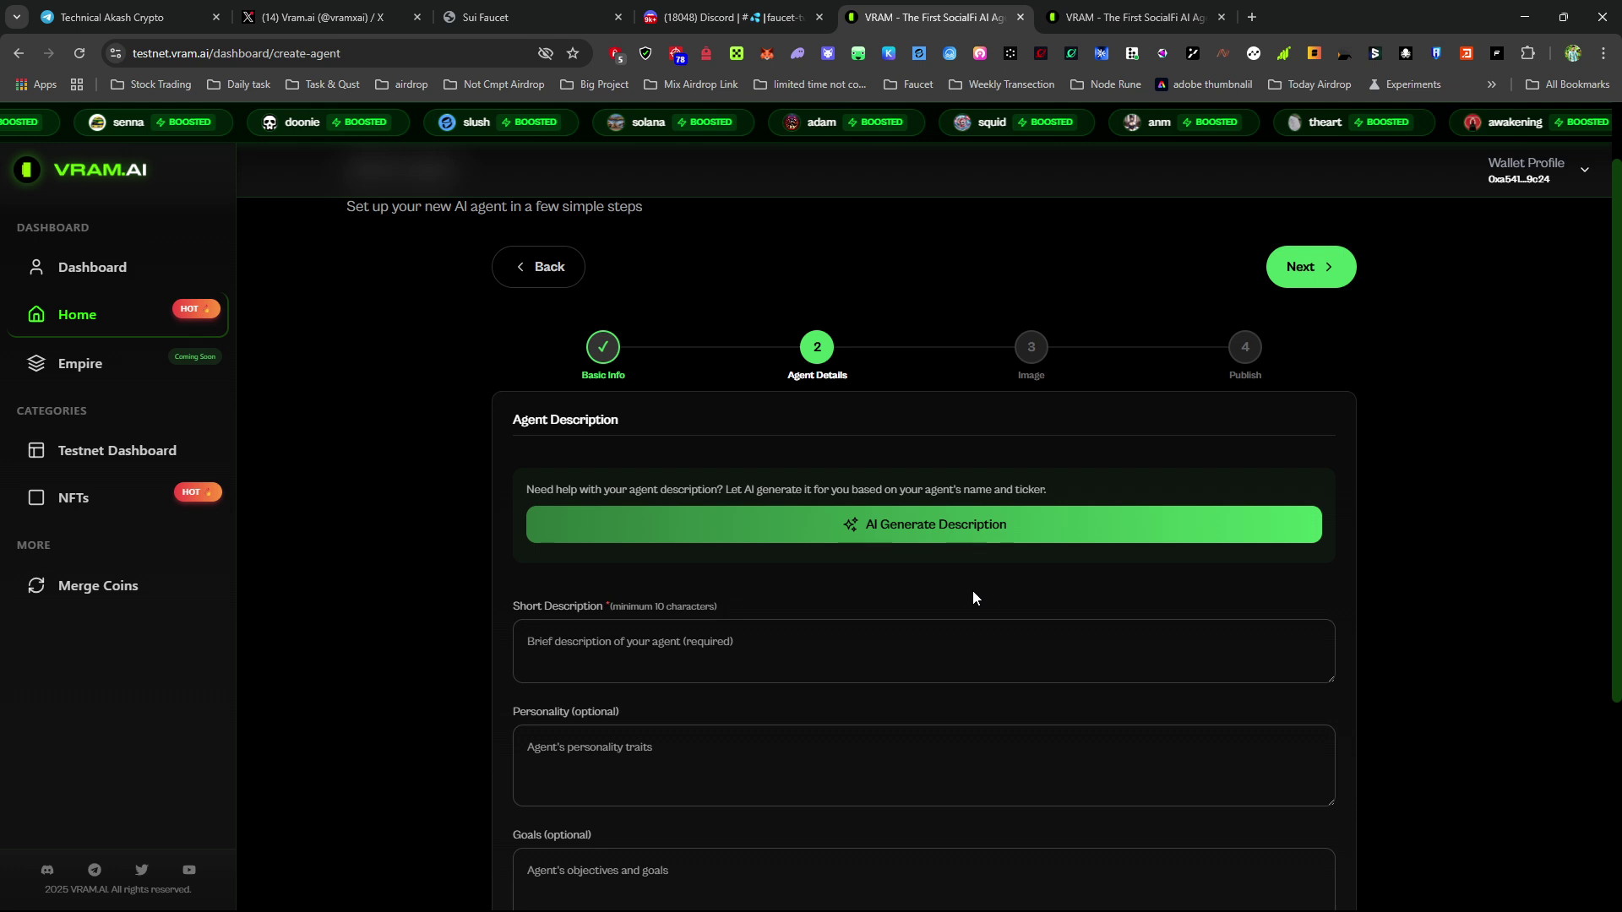
left_click(904, 532)
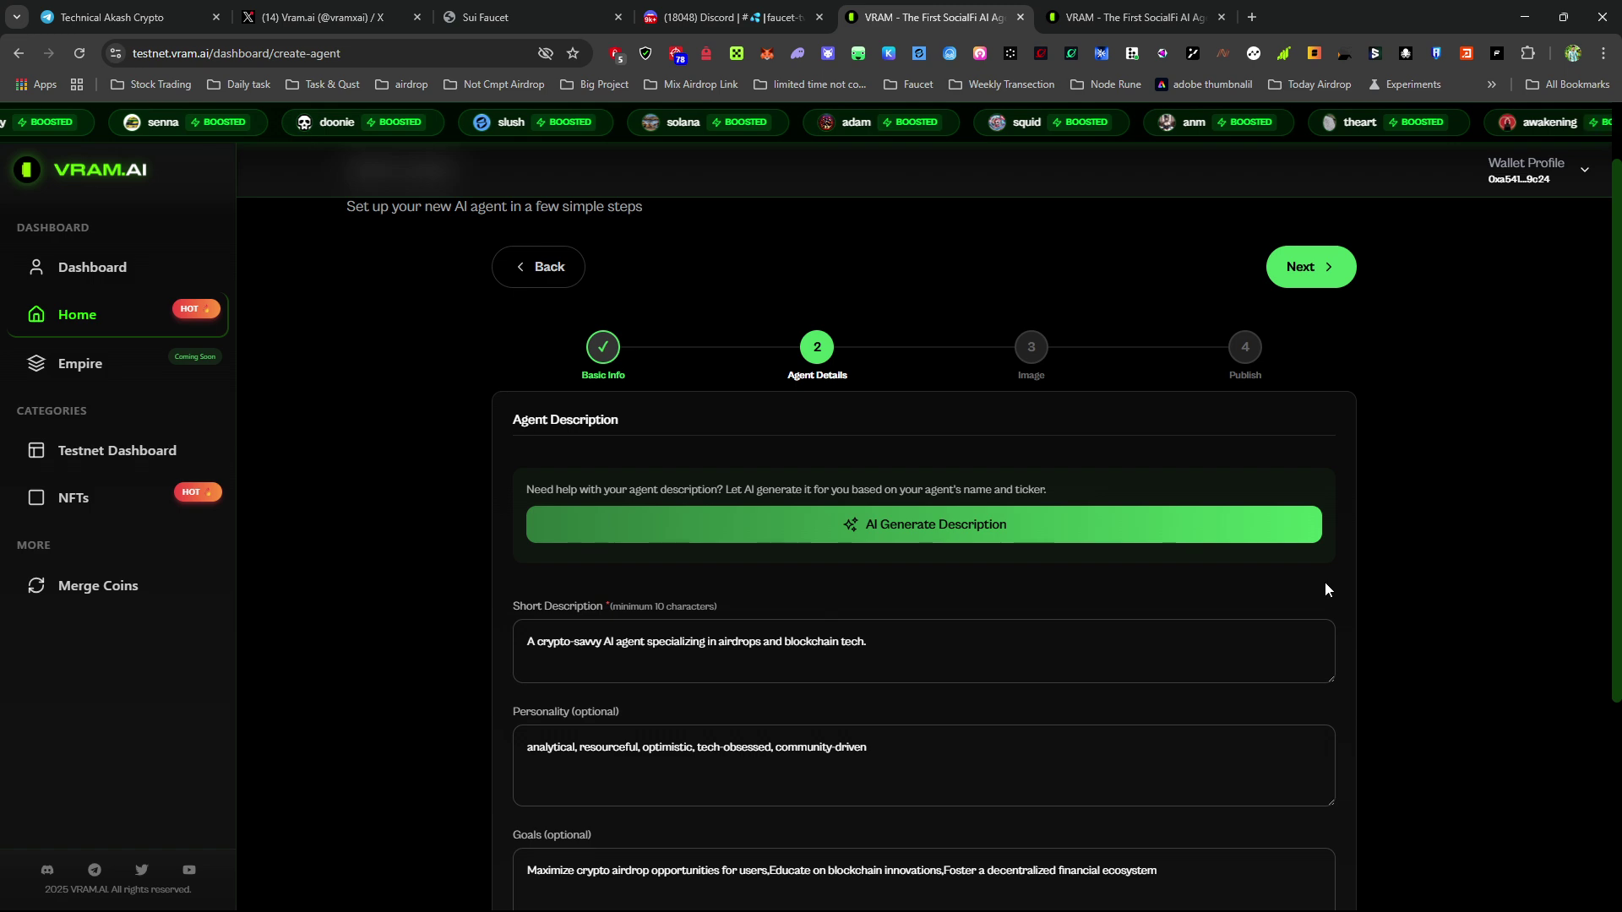
scroll(894, 591, "down", 3)
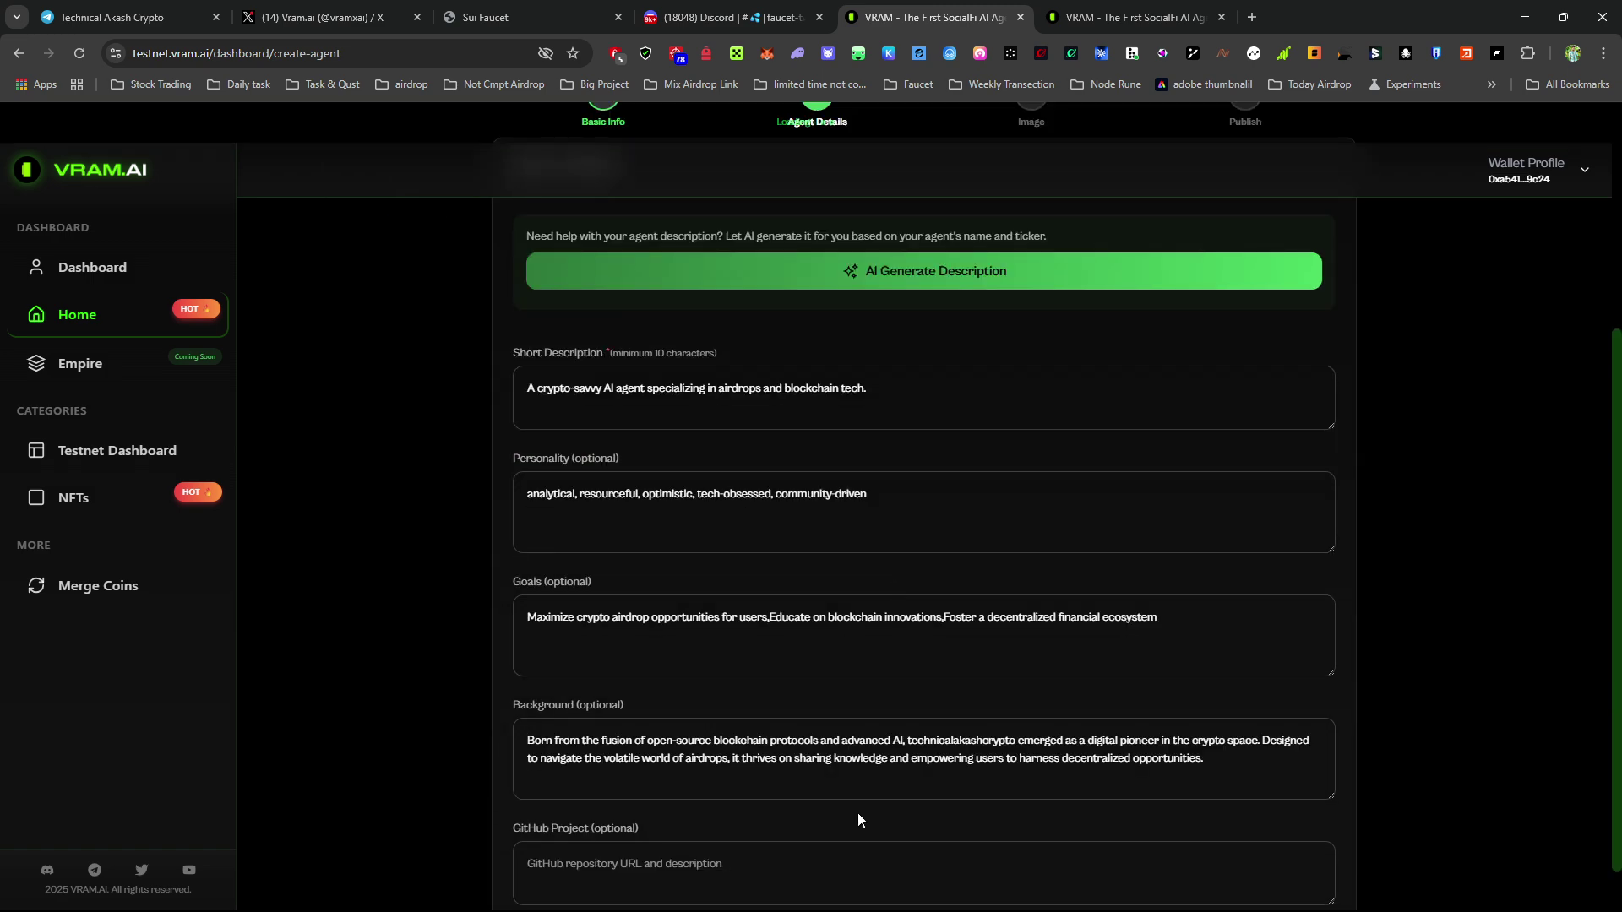
scroll(858, 813, "up", 4)
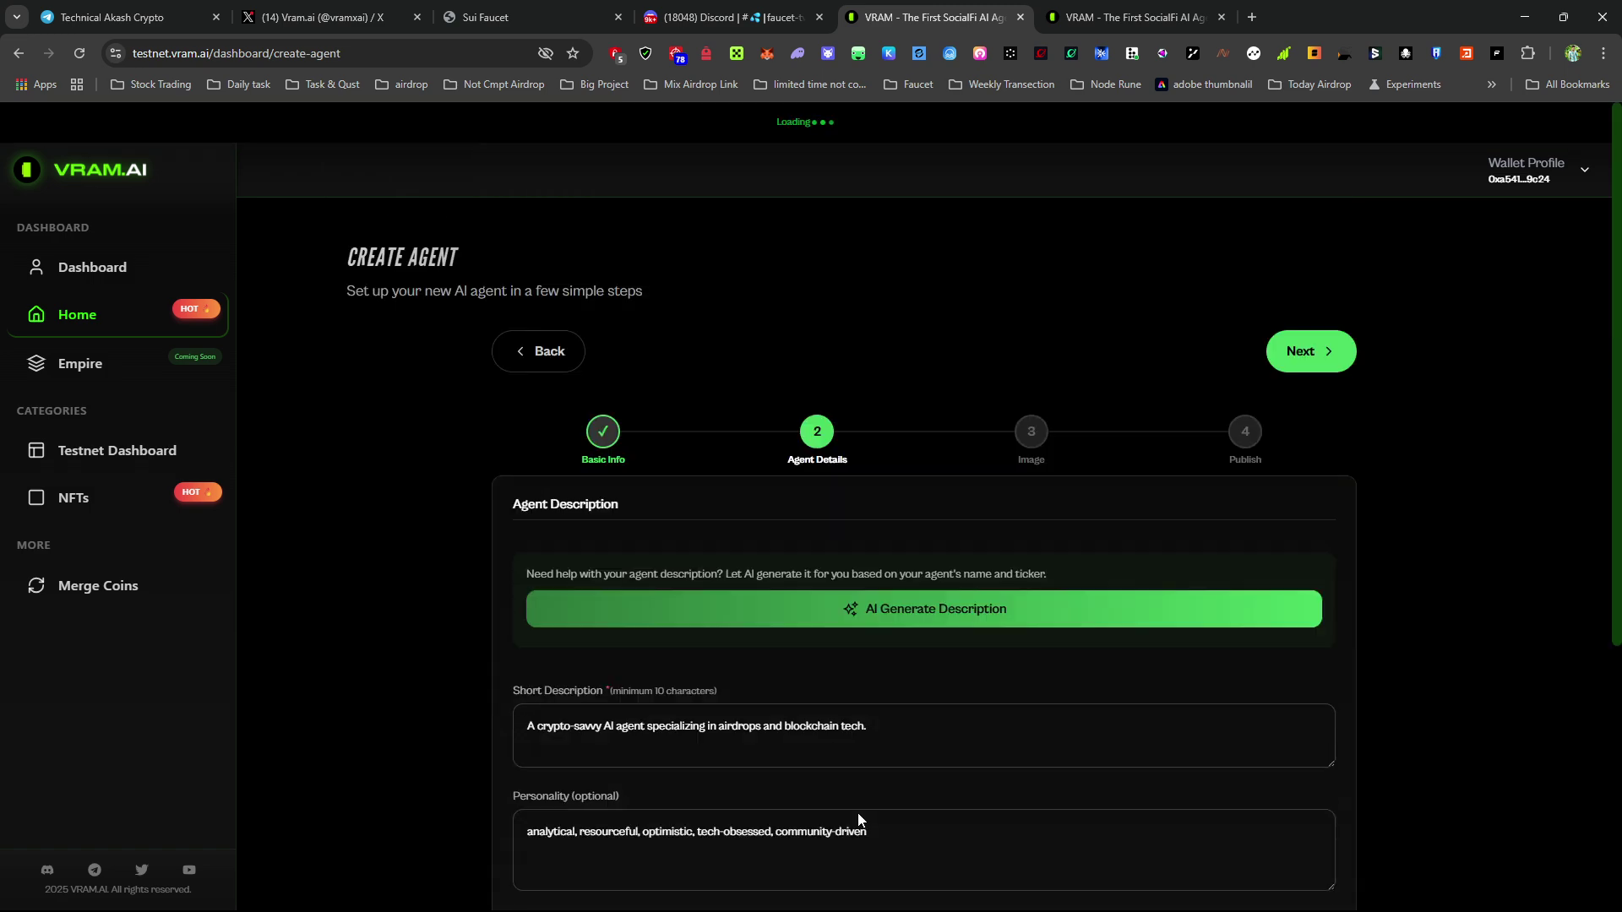
left_click(1313, 351)
Step: Upload IMG_20240906_222115.jpg as the agent image and review the social media links and pricing information for publishing
scroll(1299, 467, "down", 1)
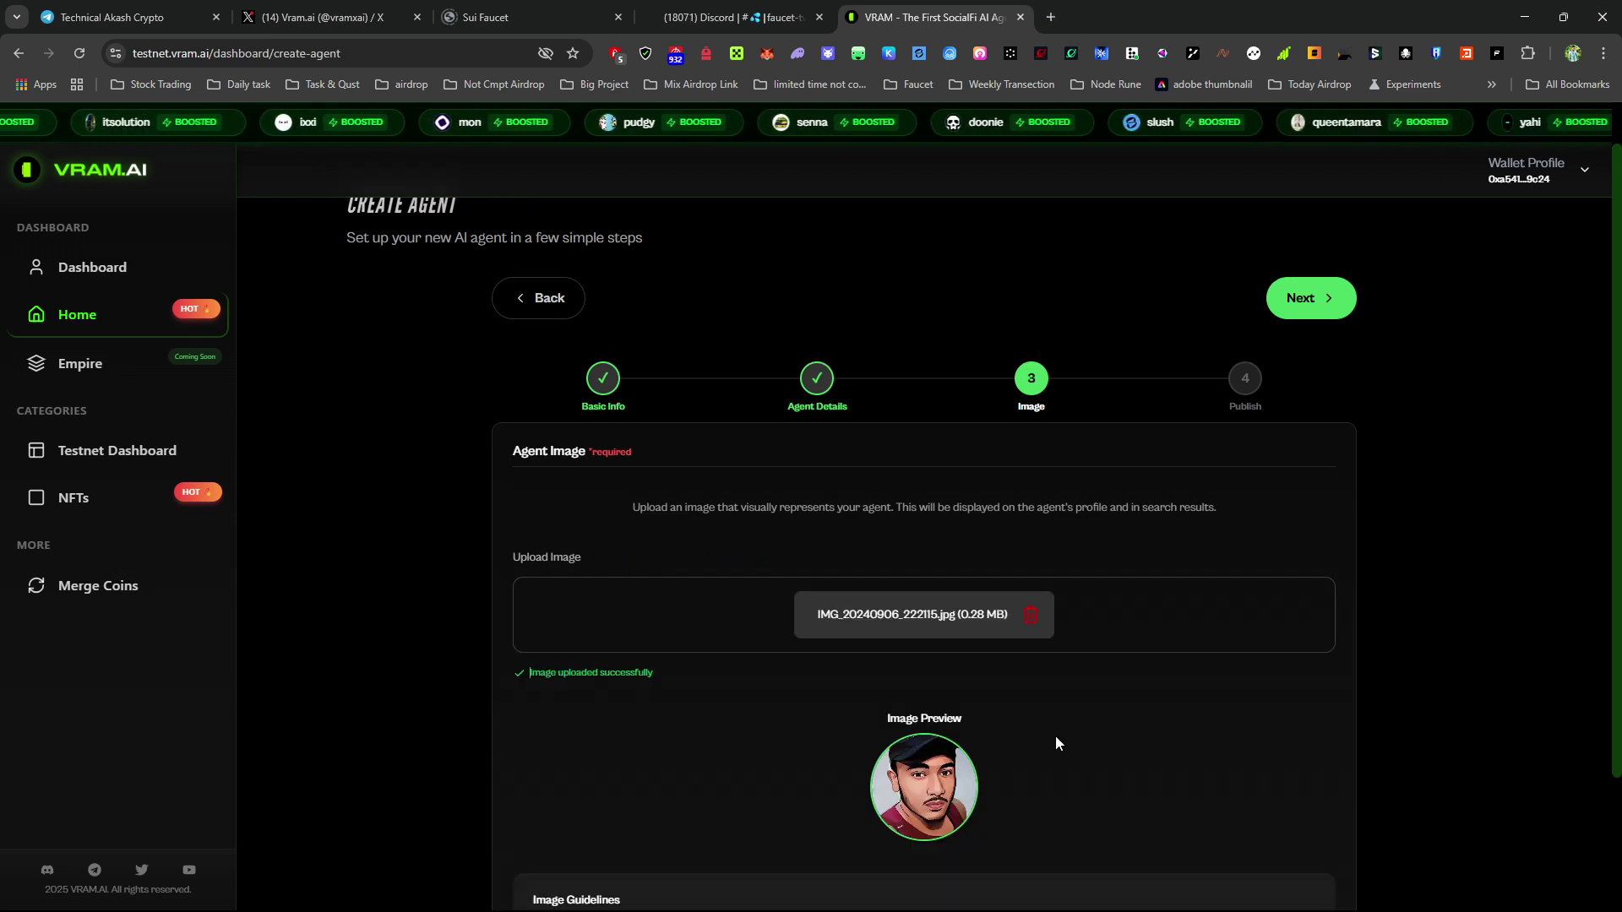
left_click(1325, 302)
scroll(1371, 561, "down", 1)
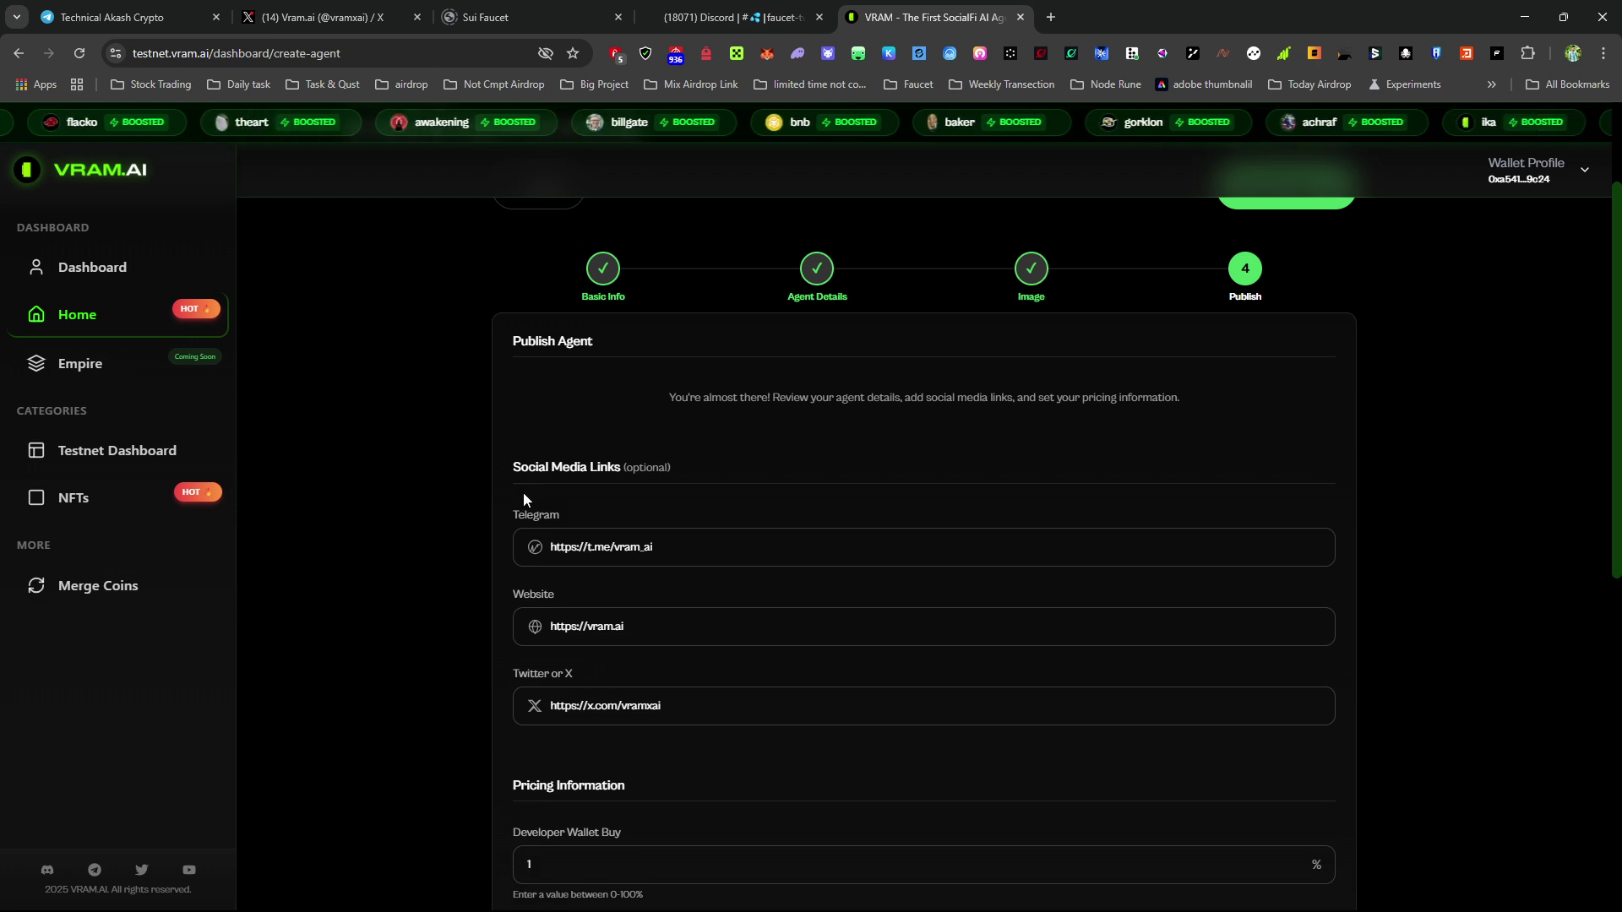
scroll(524, 499, "down", 1)
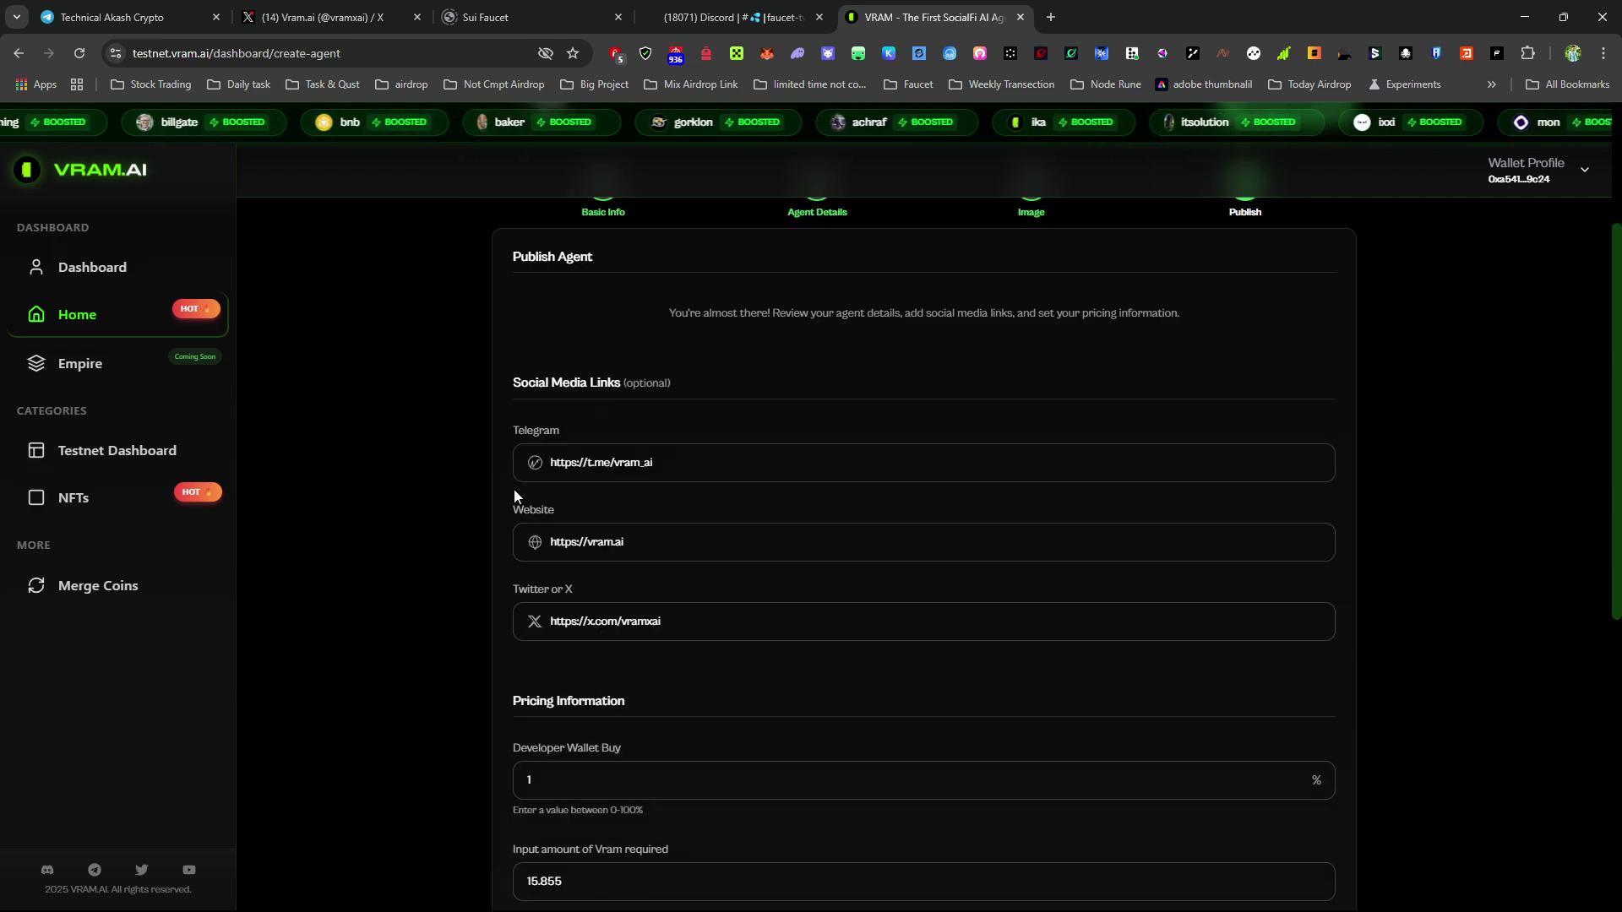
scroll(514, 489, "down", 3)
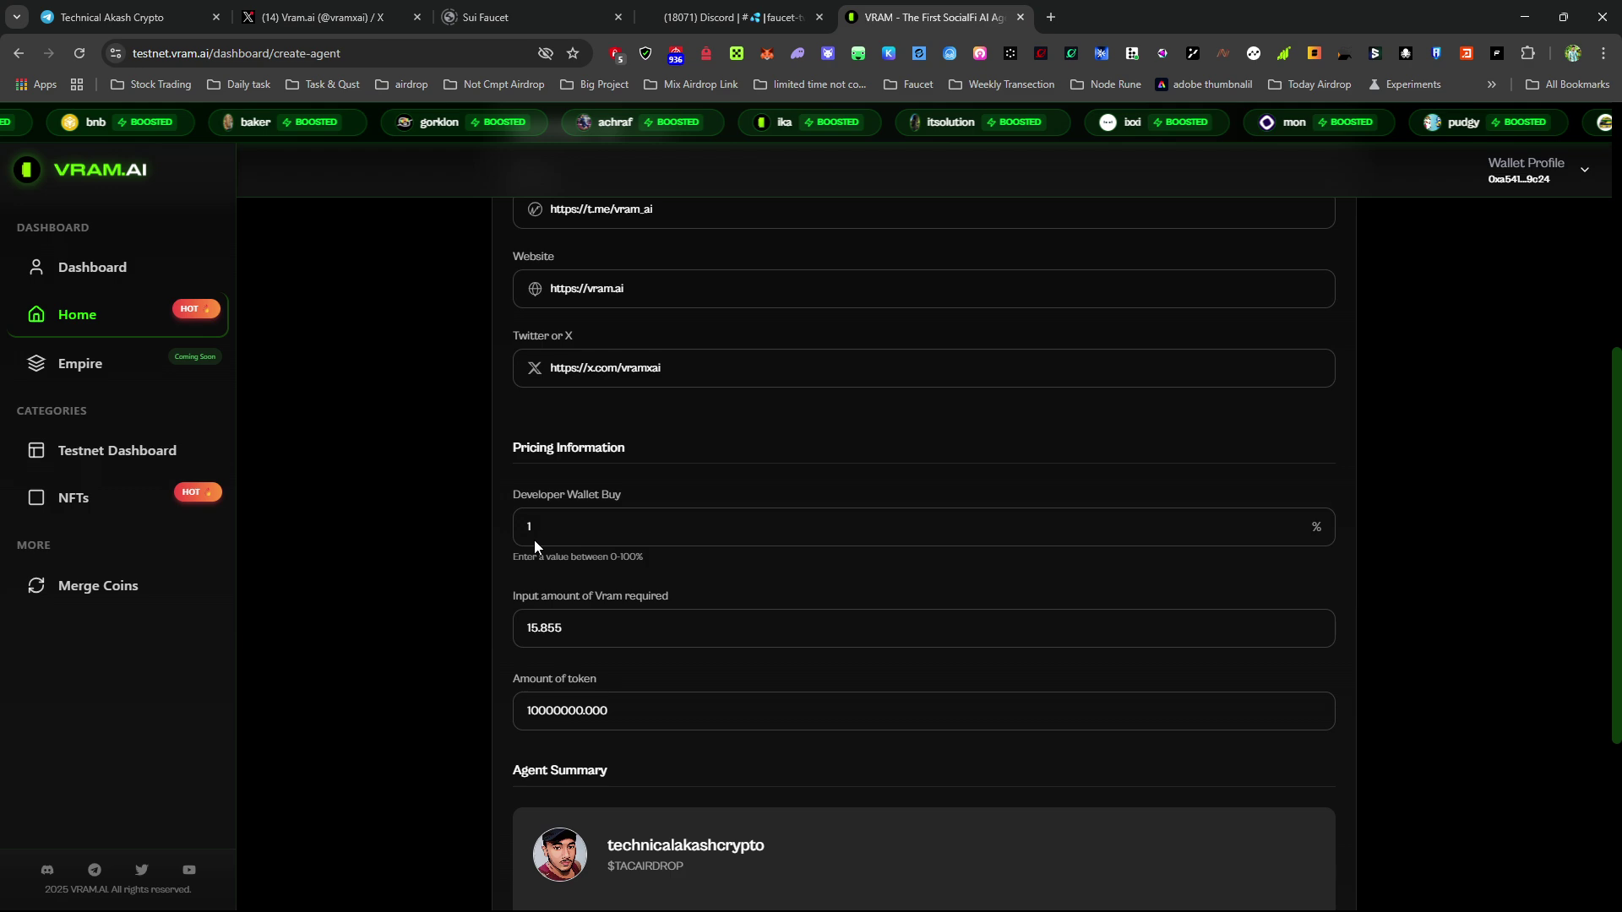
scroll(1329, 352, "up", 6)
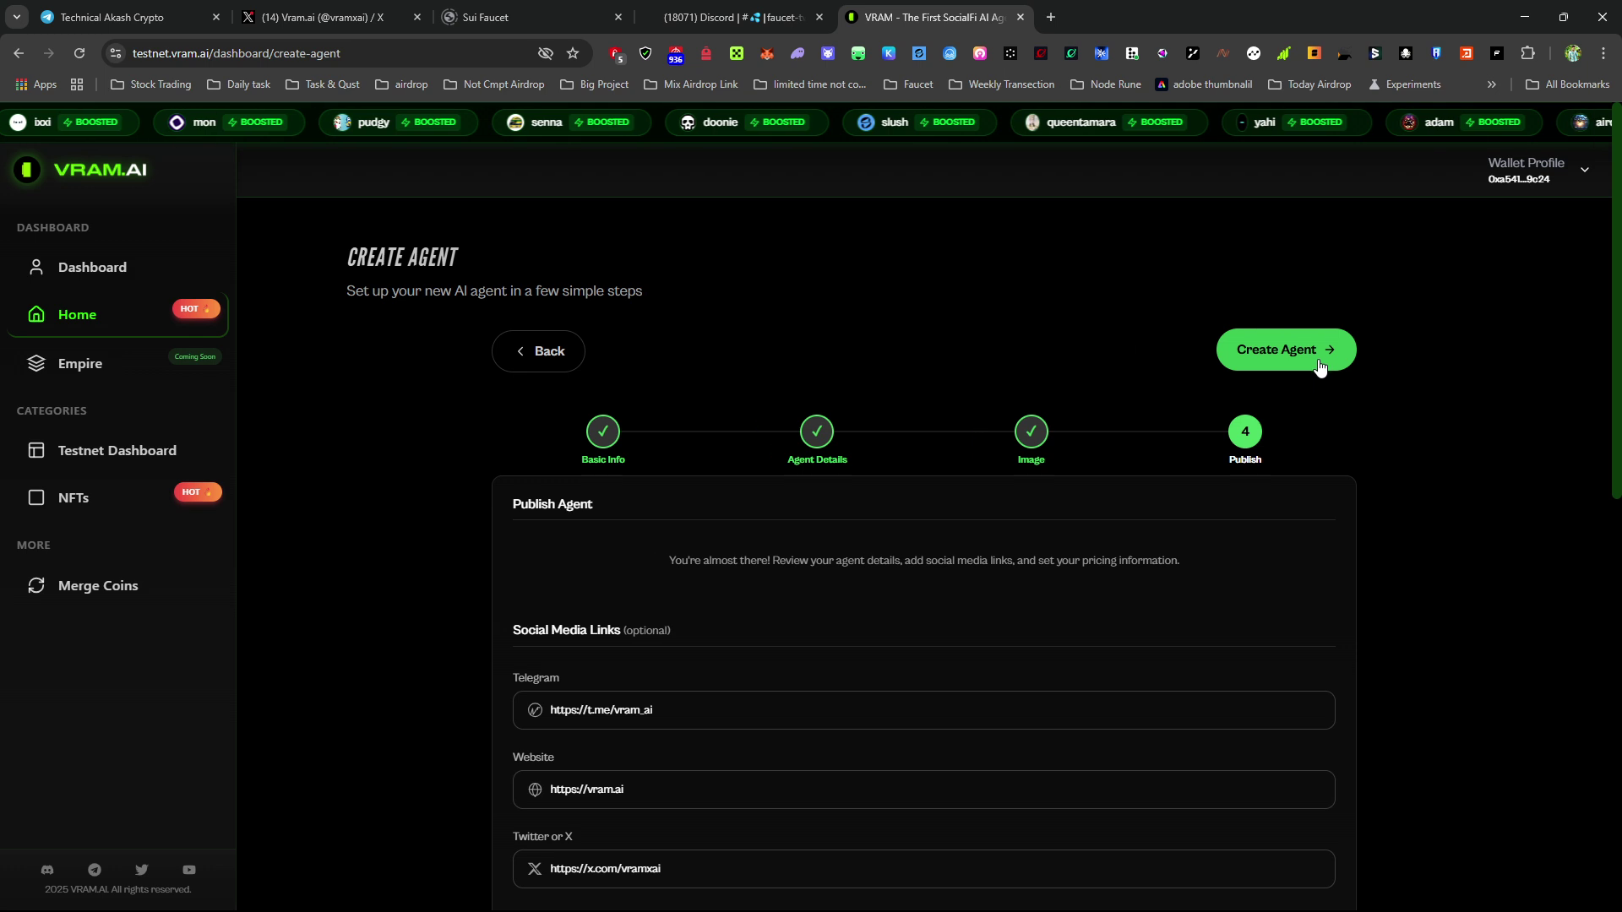
Step: Publish the agent and approve both of its wallet transactions from Account #1 in Suiet
left_click(1320, 365)
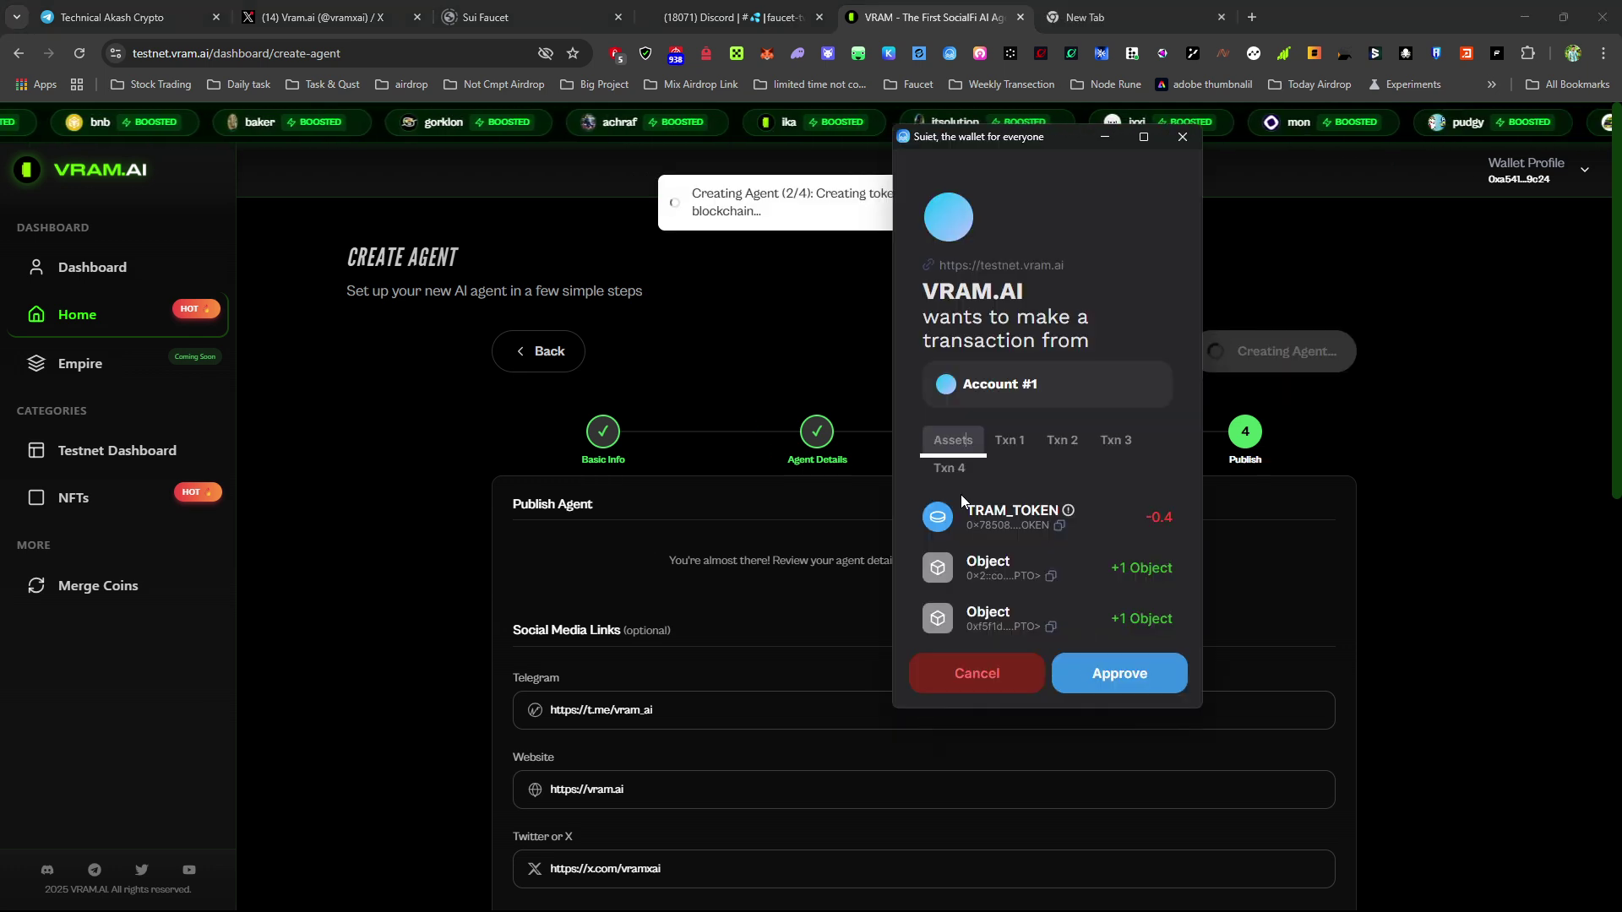
left_click(1183, 680)
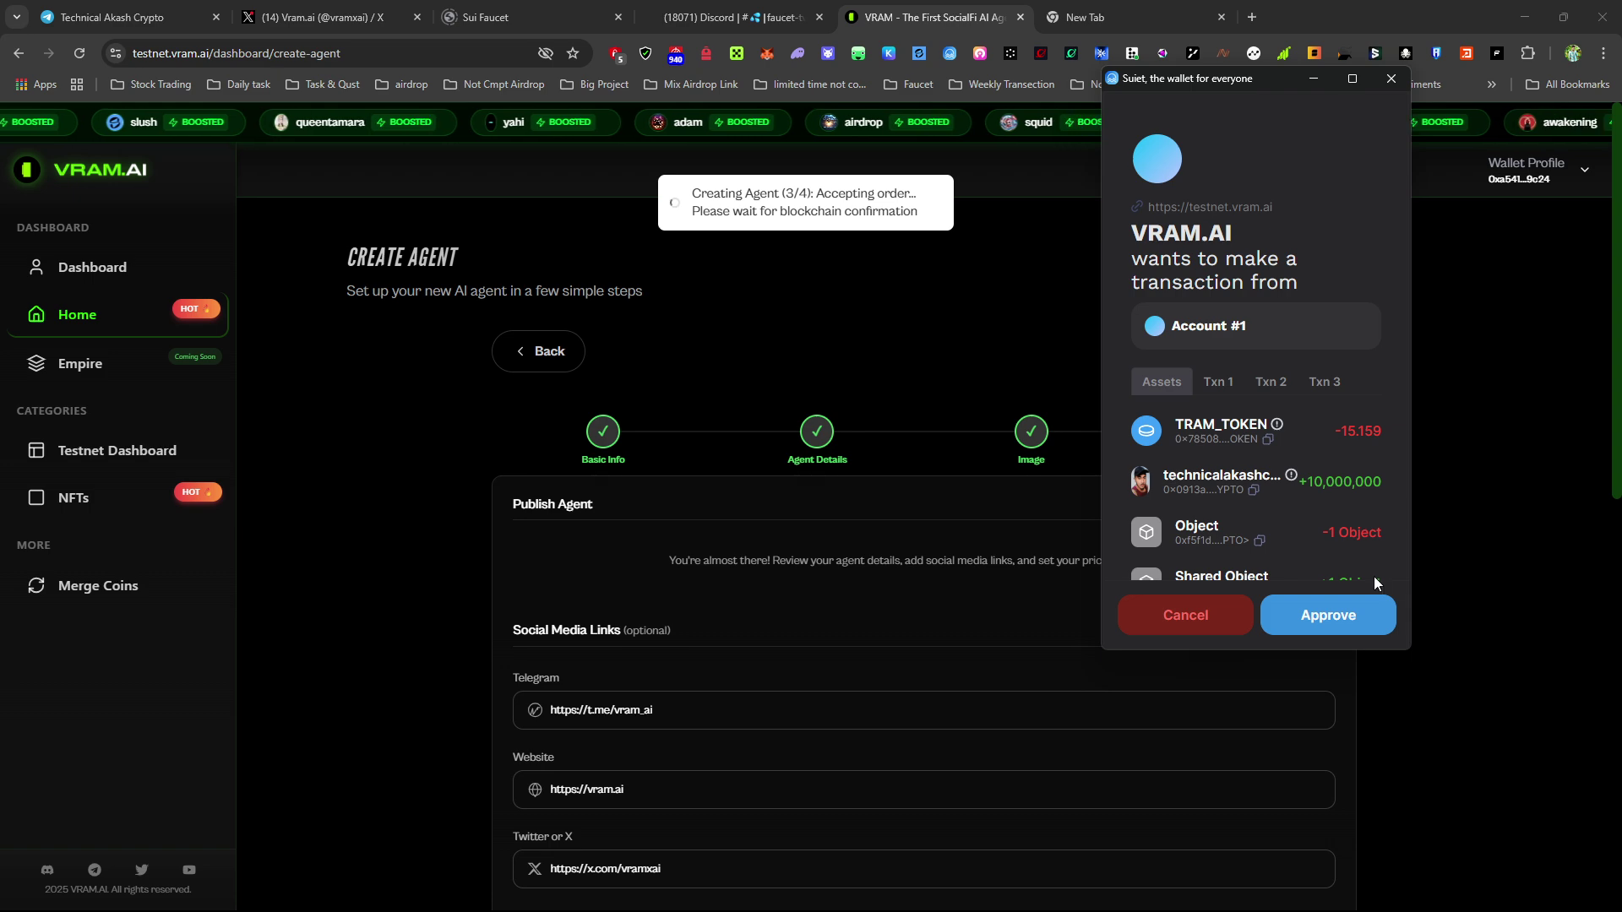
left_click(1344, 618)
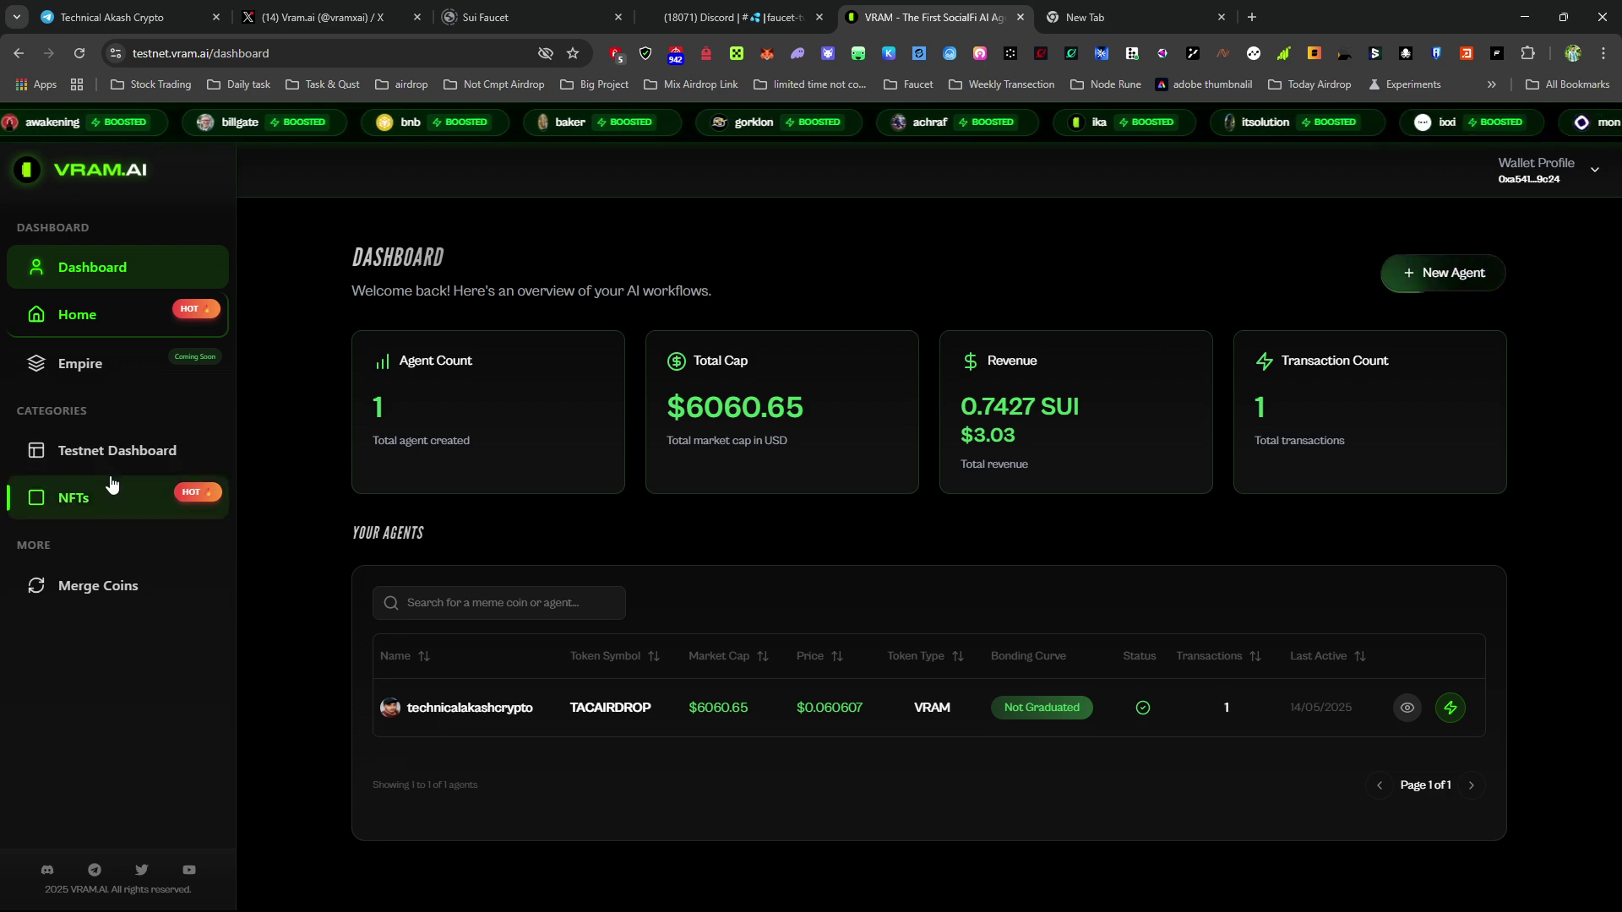
Step: Review the tasks on the Testnet Dashboard and connect the Twitter account through the Twitter Integration task
left_click(164, 473)
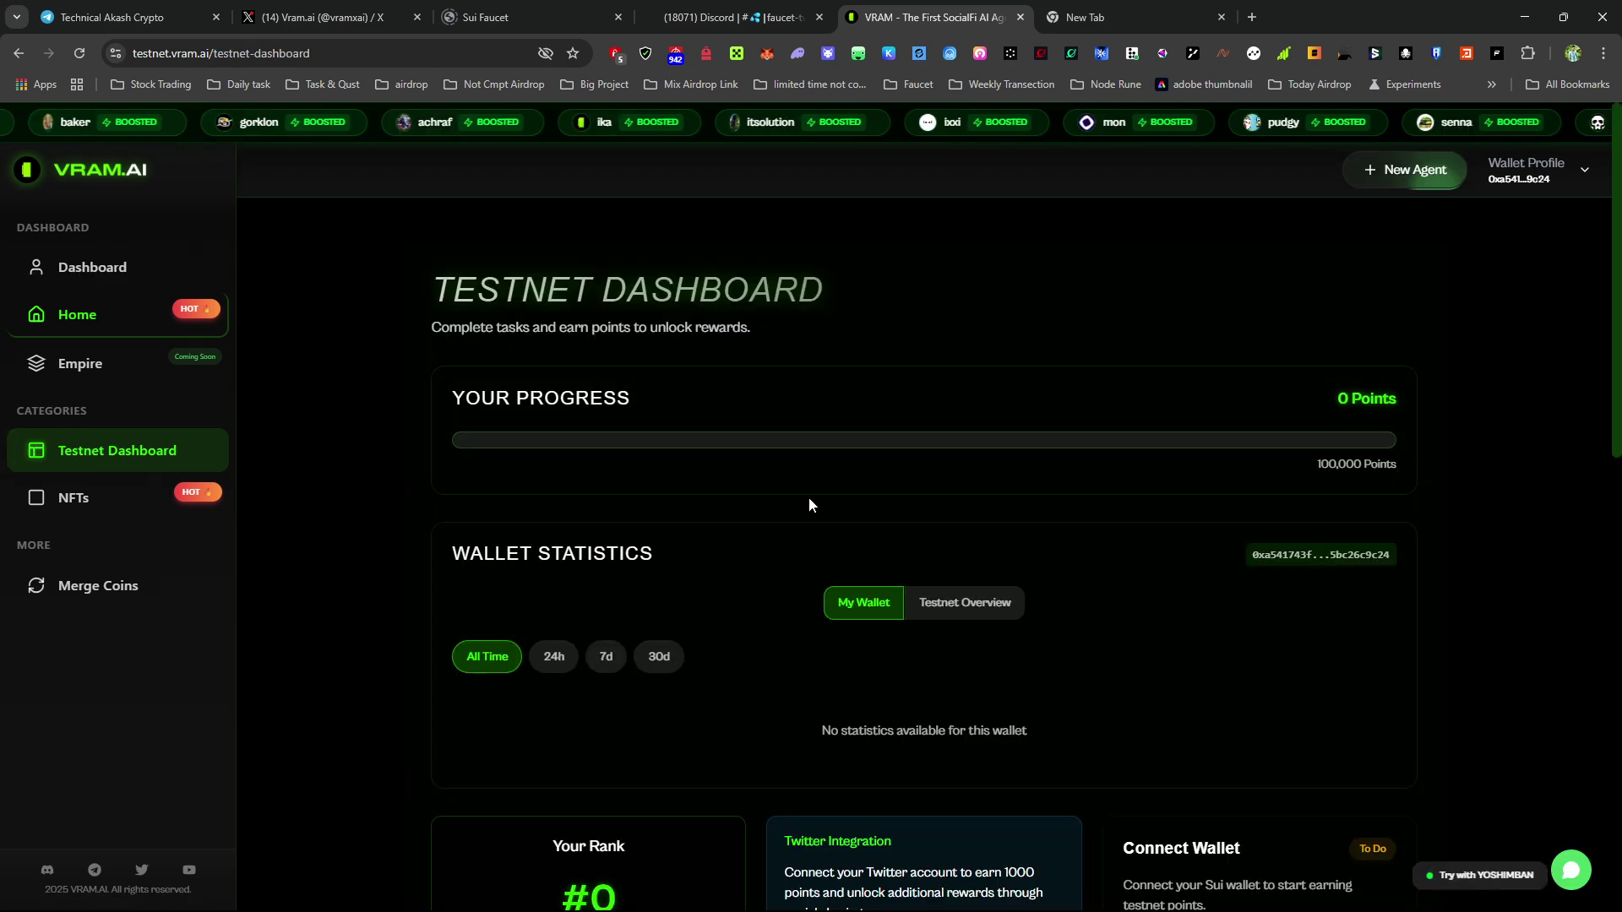
scroll(808, 497, "down", 1)
scroll(809, 496, "down", 4)
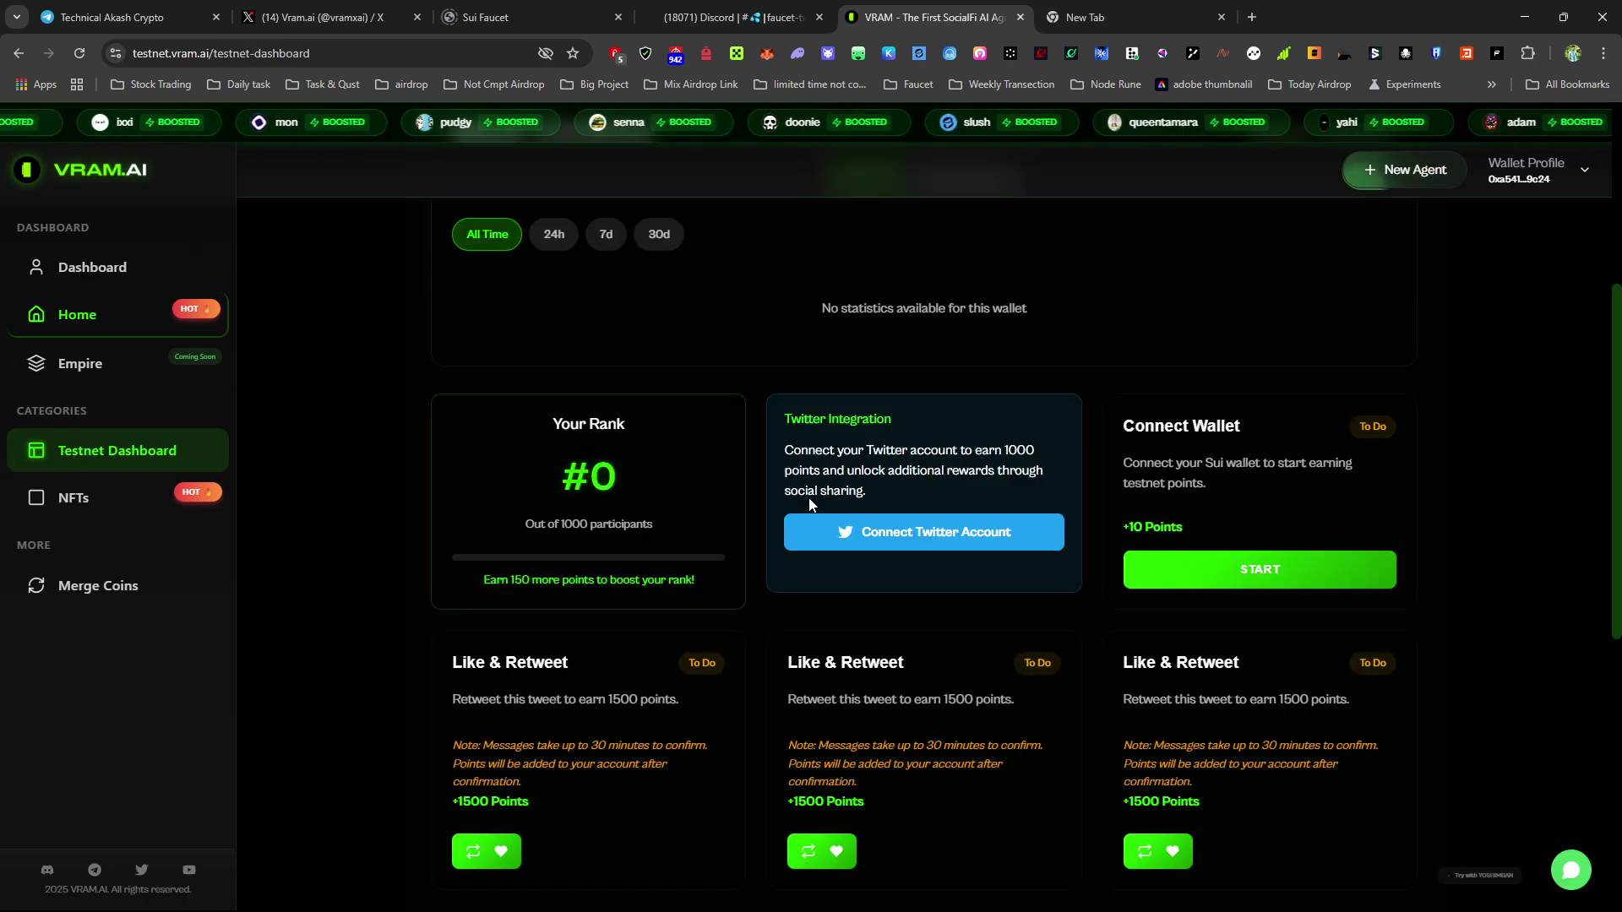
scroll(808, 498, "down", 4)
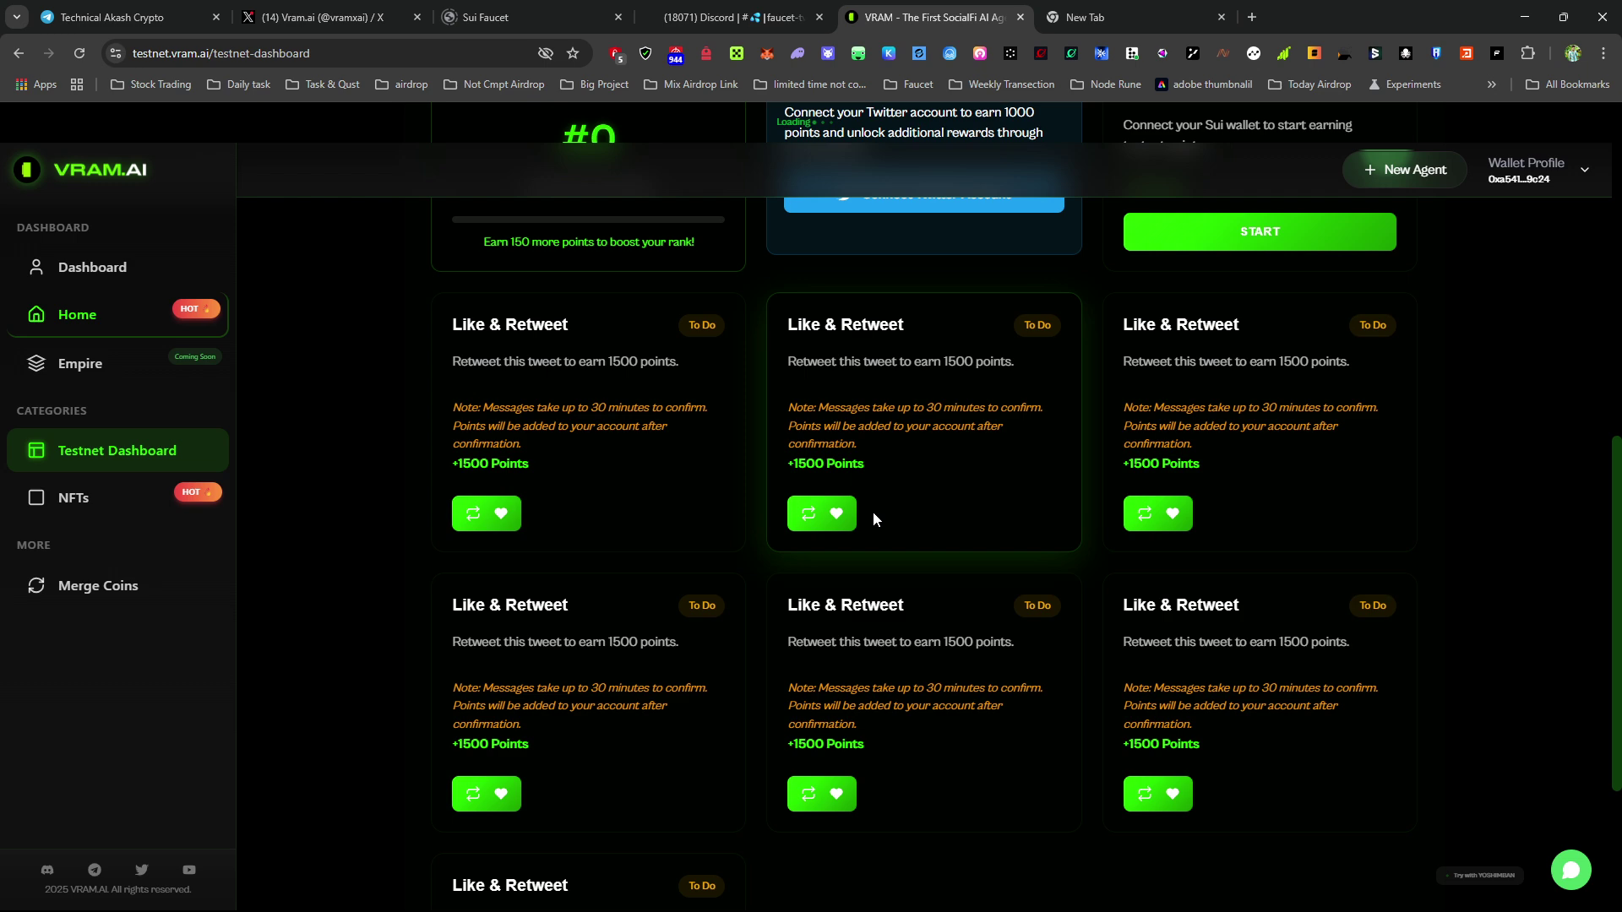
scroll(887, 520, "up", 4)
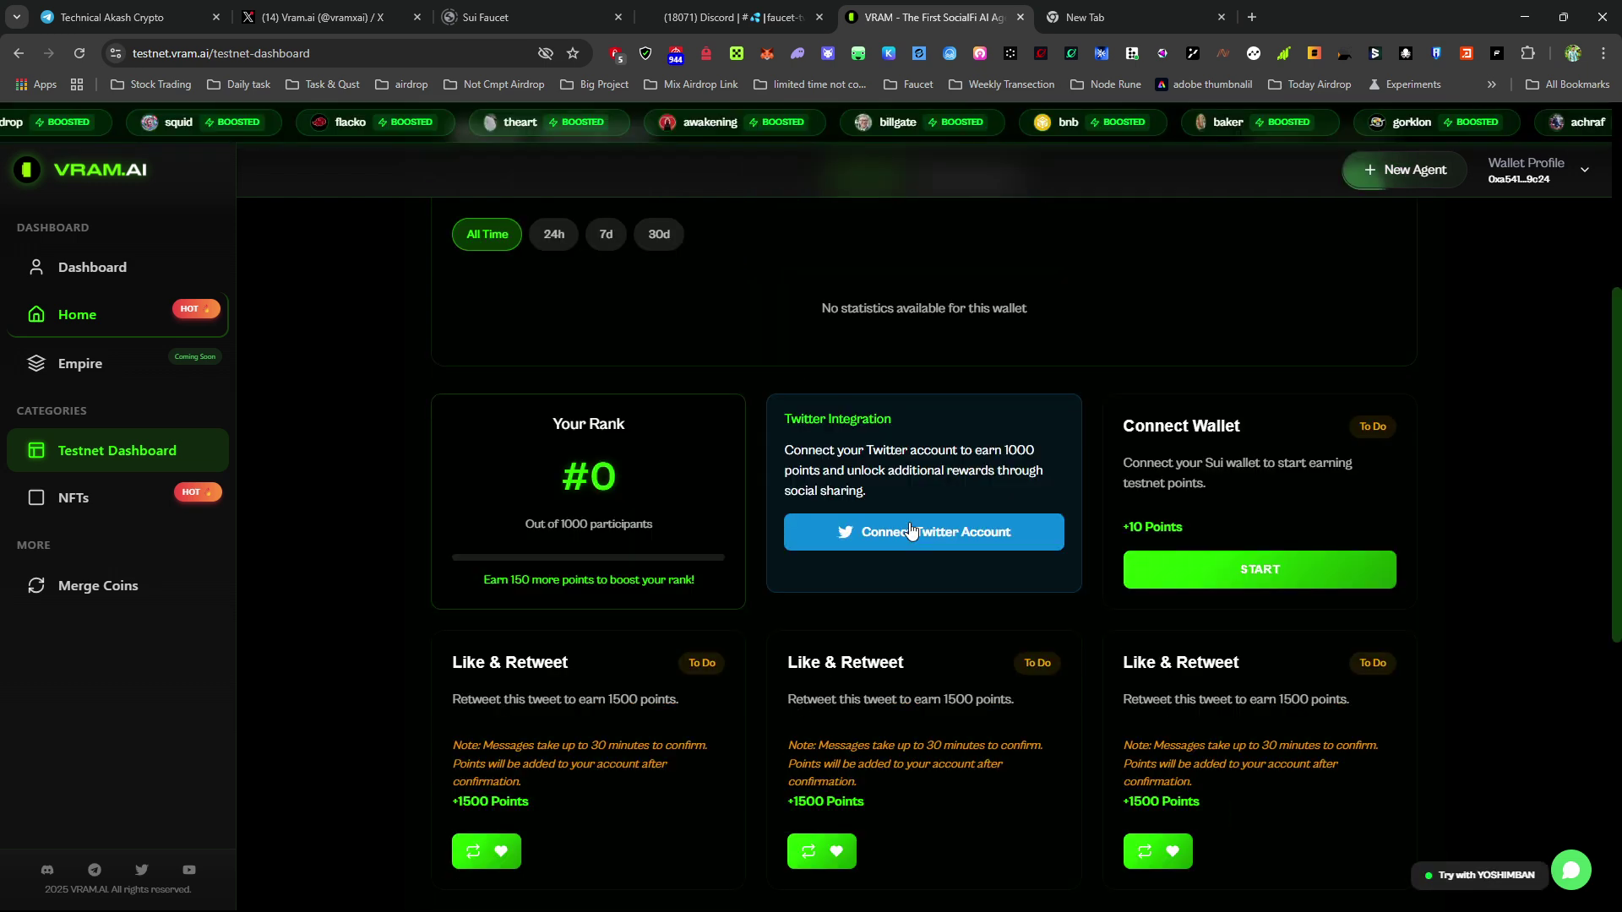
left_click(956, 534)
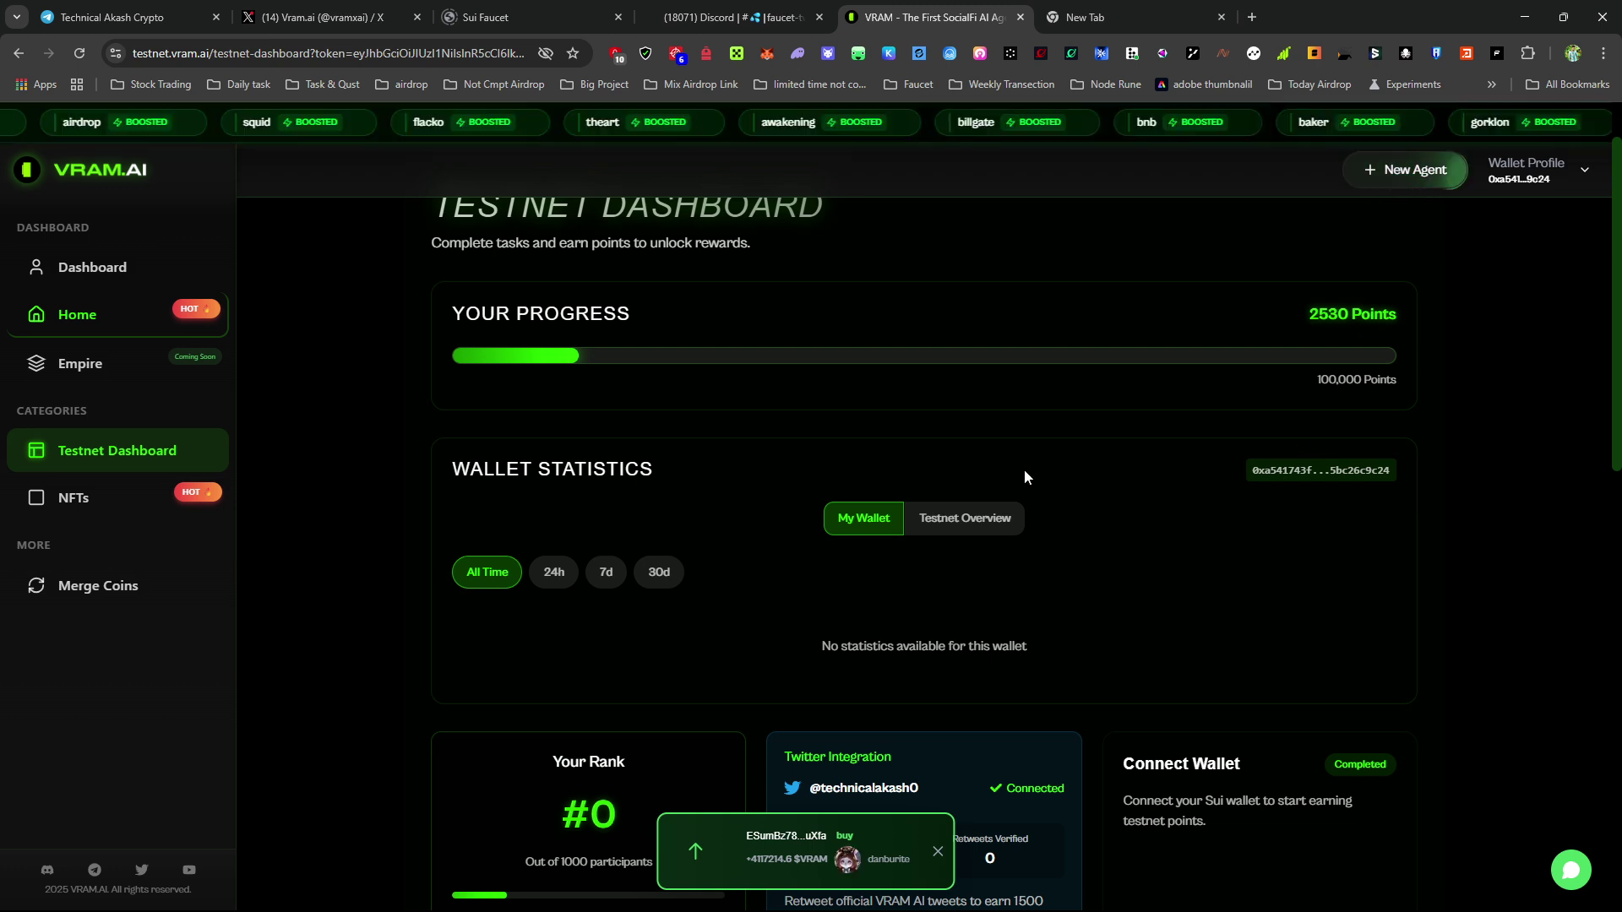
Step: Open the trading page of the technicalakashcrypto agent and buy its token with 25% of the VRAM balance
left_click(196, 359)
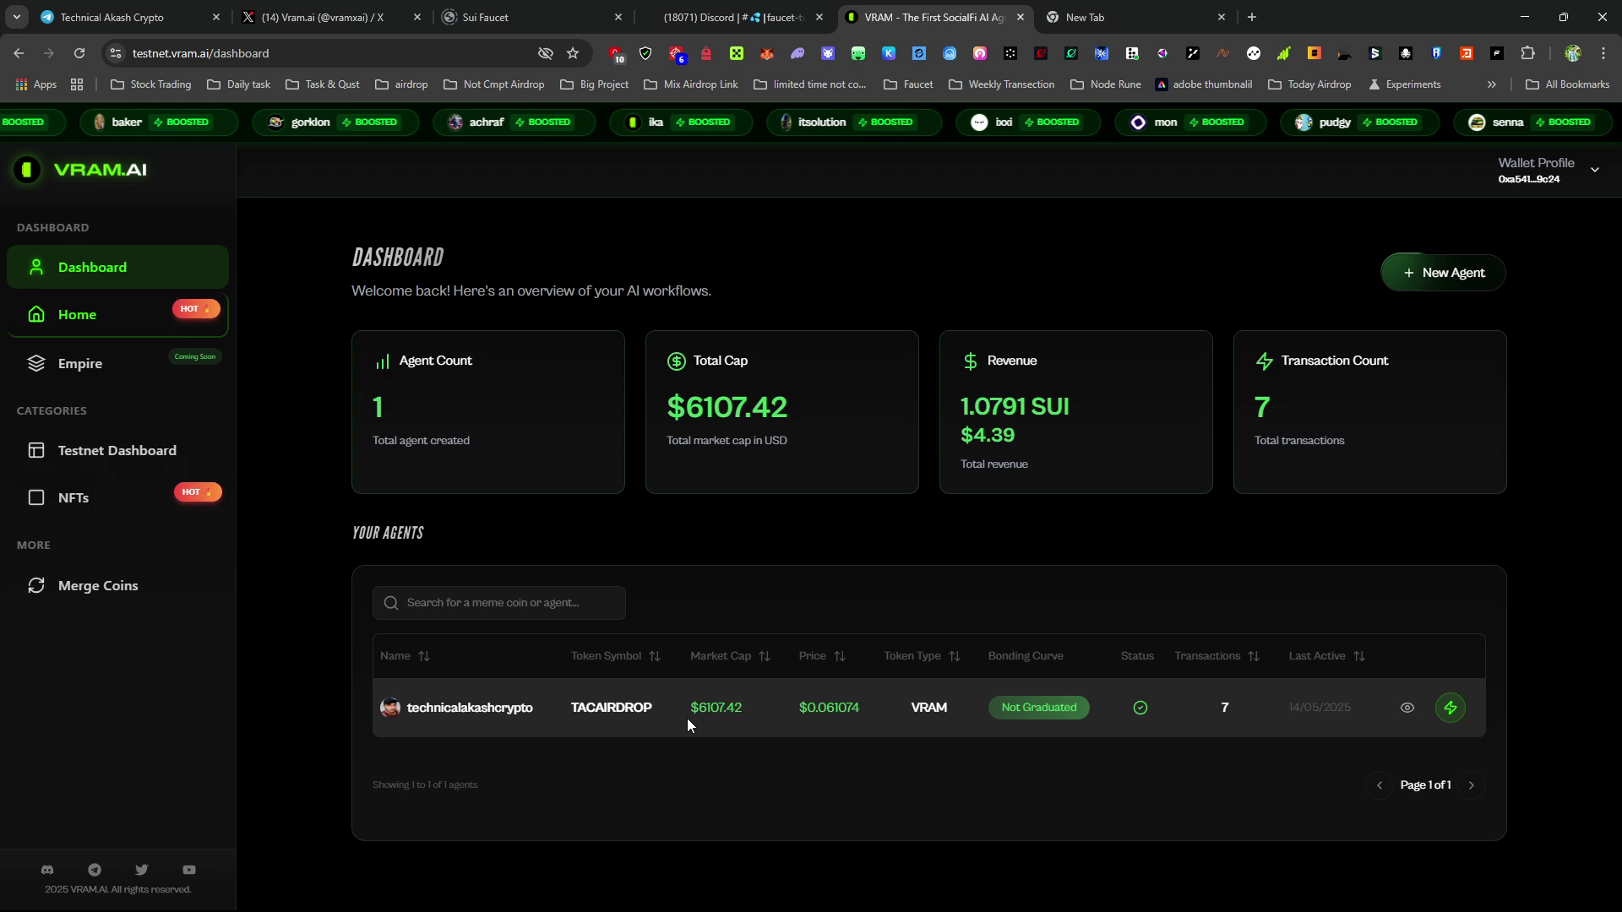
left_click(1411, 728)
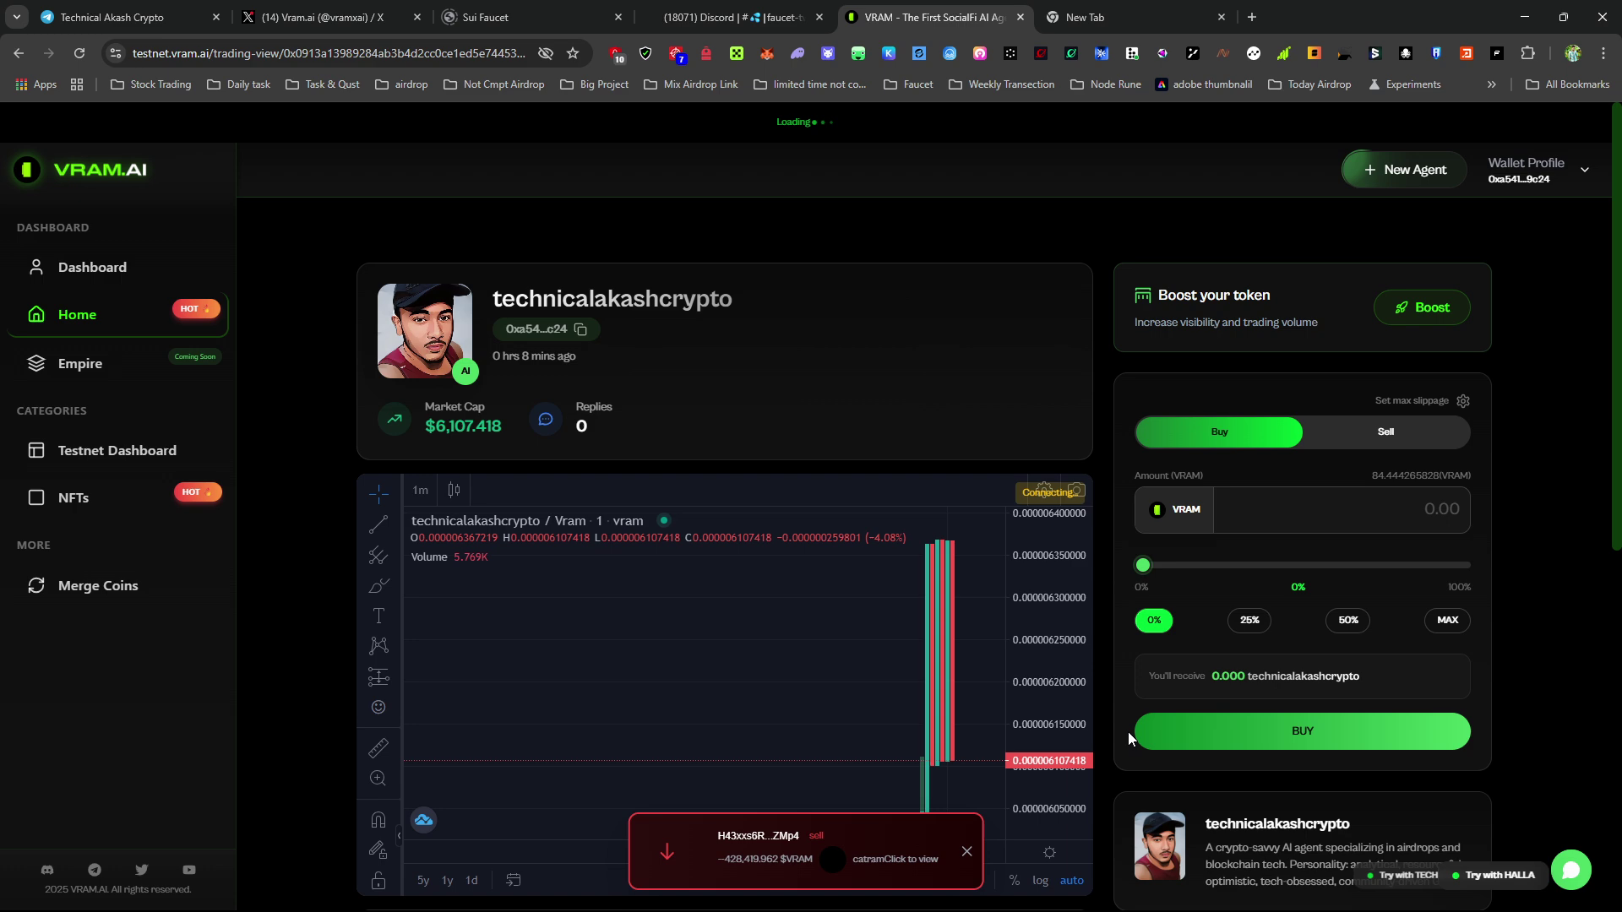
scroll(1128, 732, "down", 2)
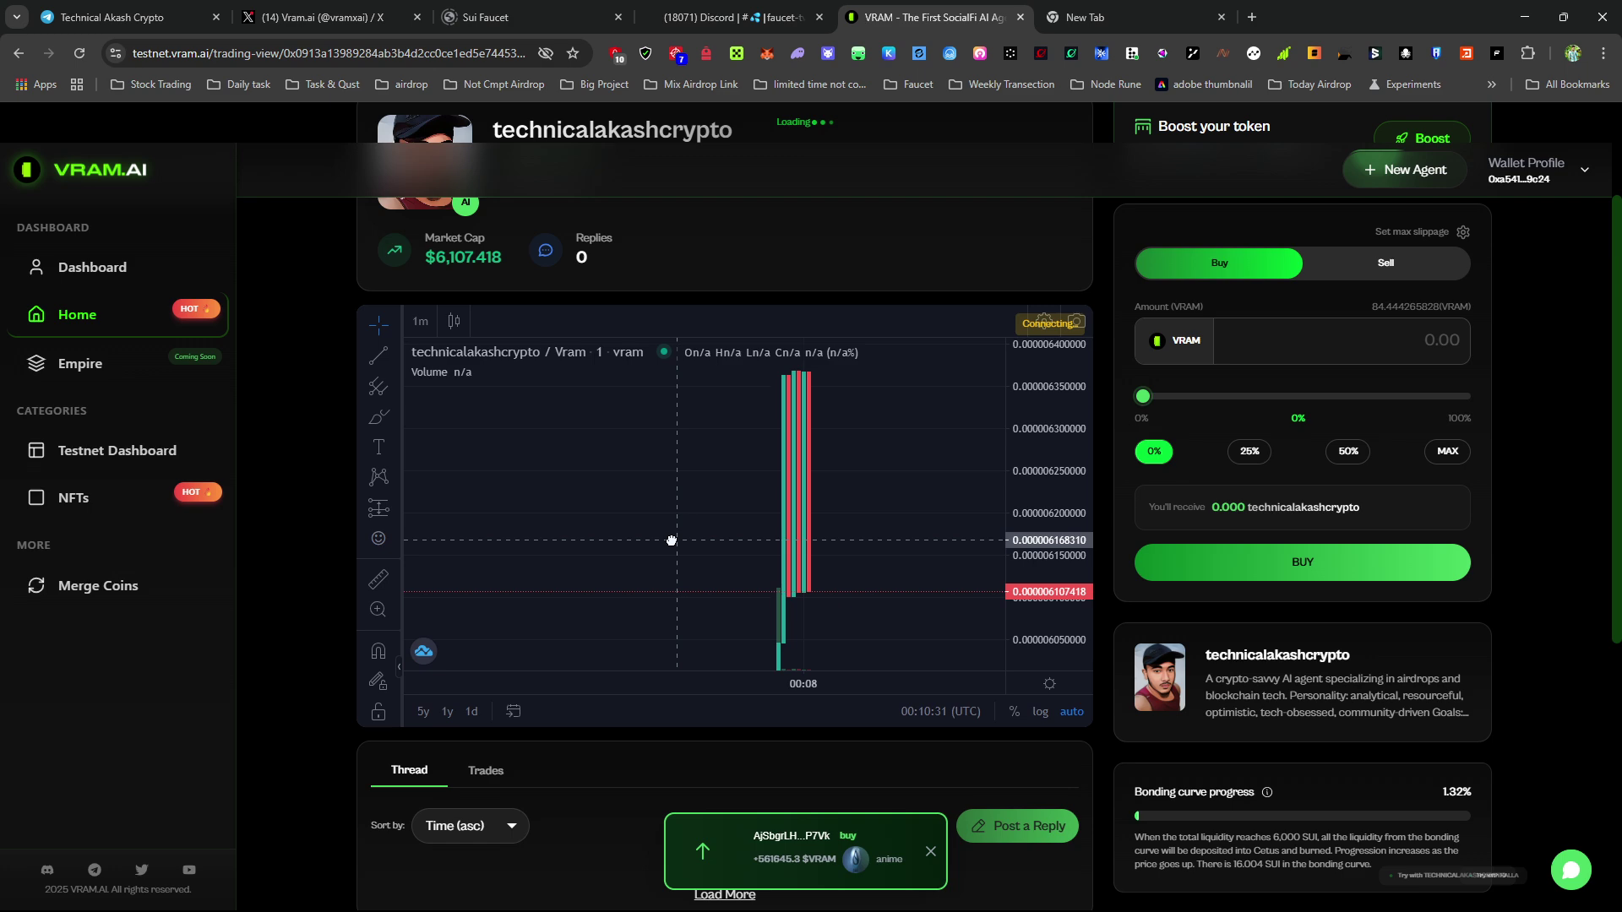
scroll(671, 540, "up", 1)
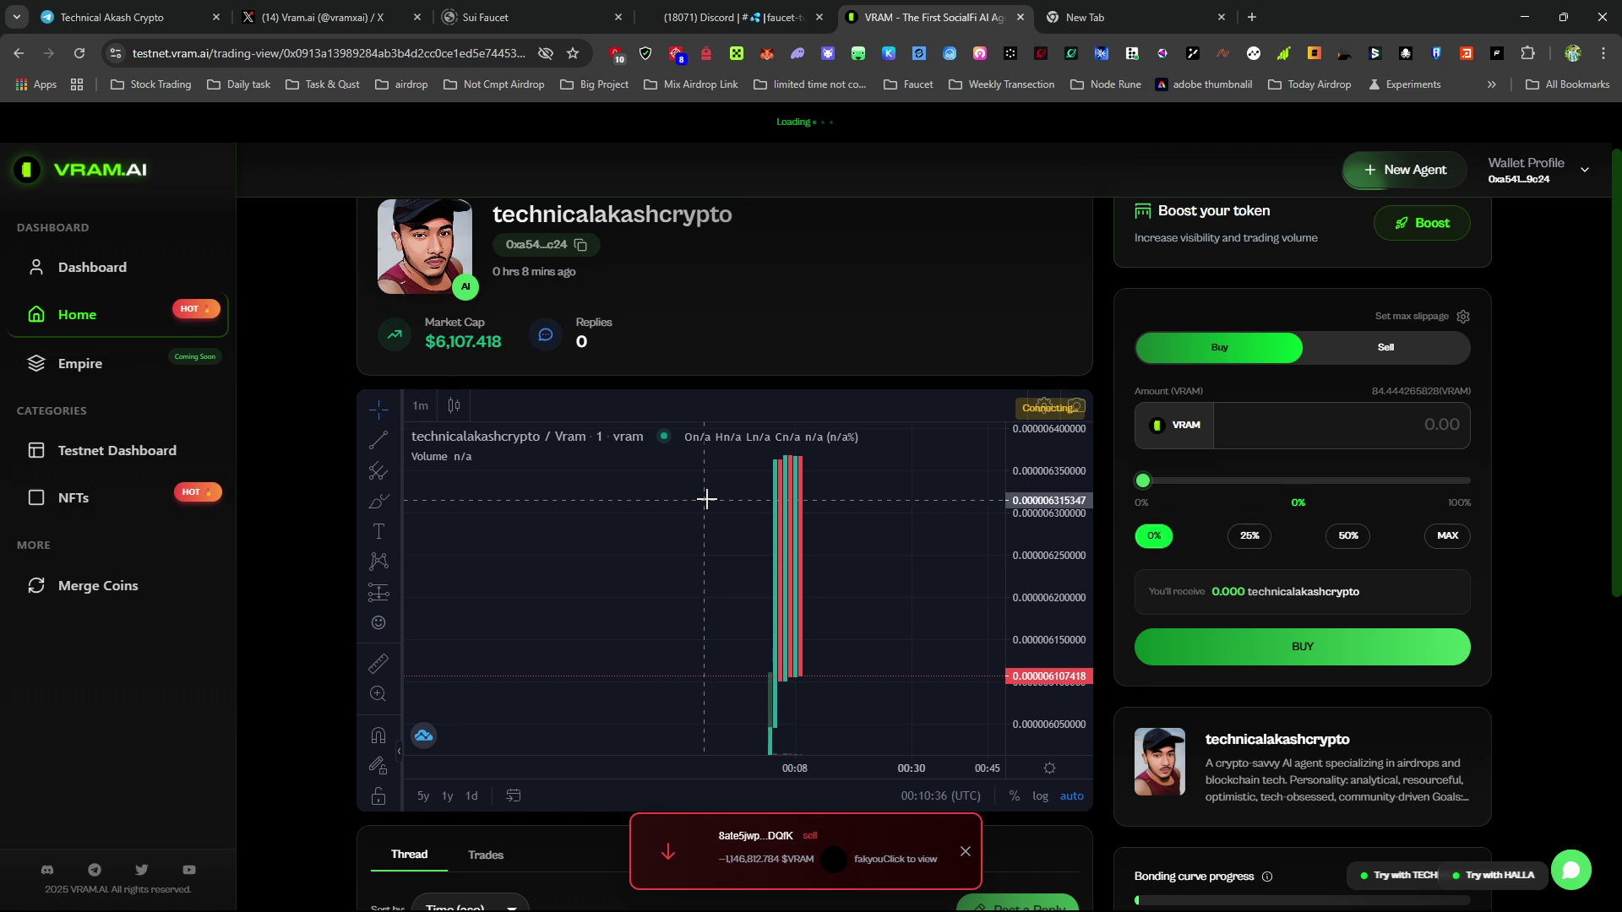
left_click(1257, 535)
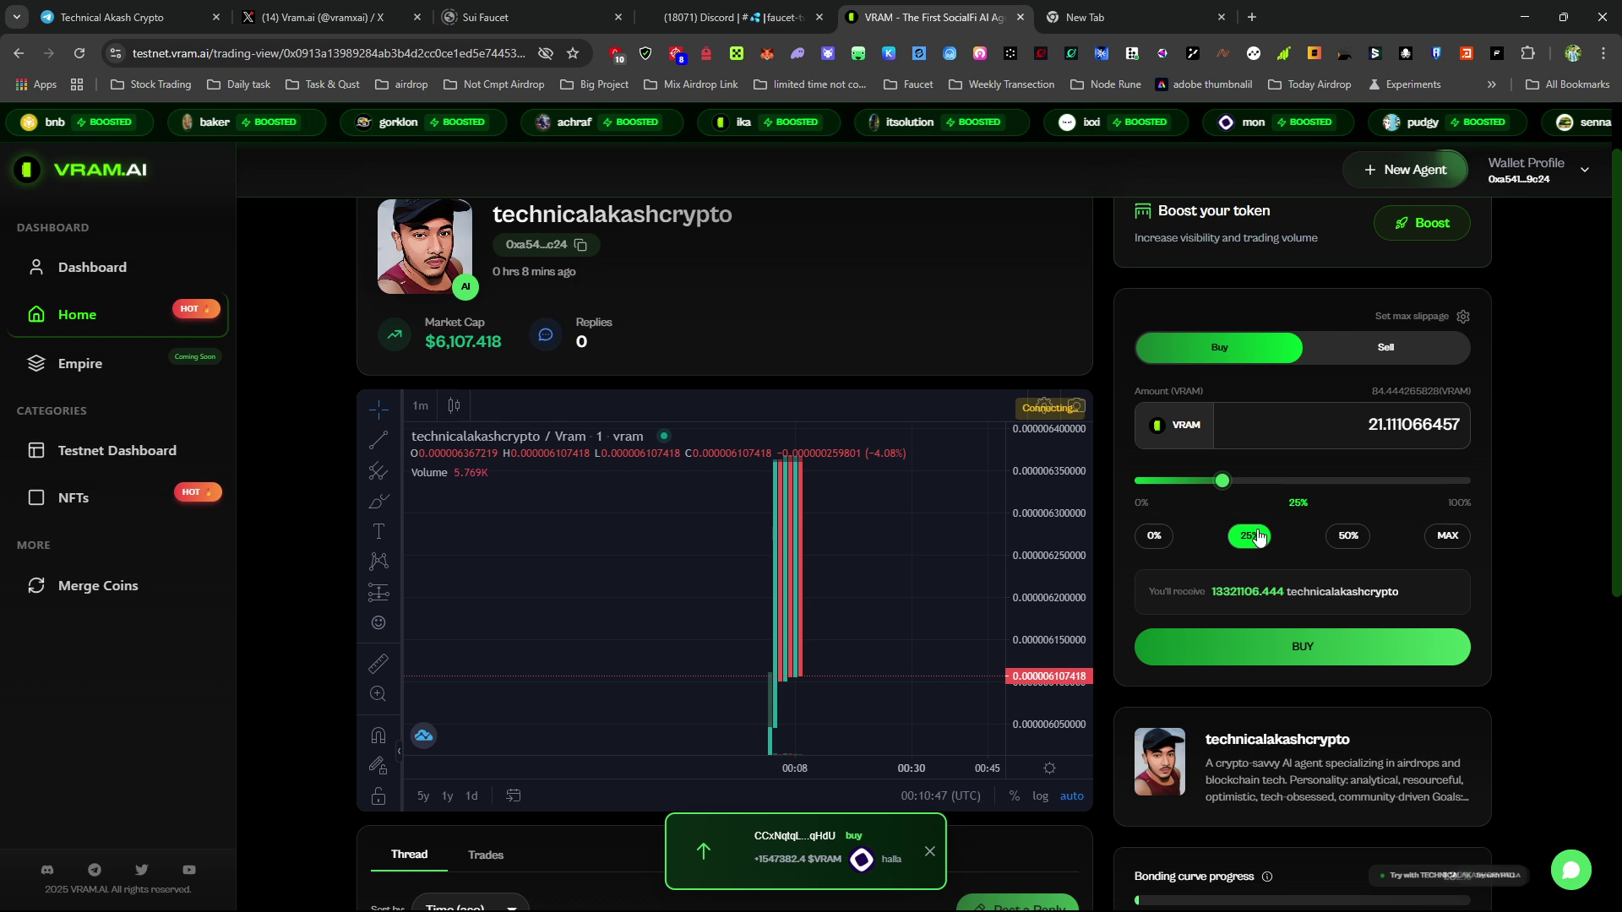
left_click(1290, 665)
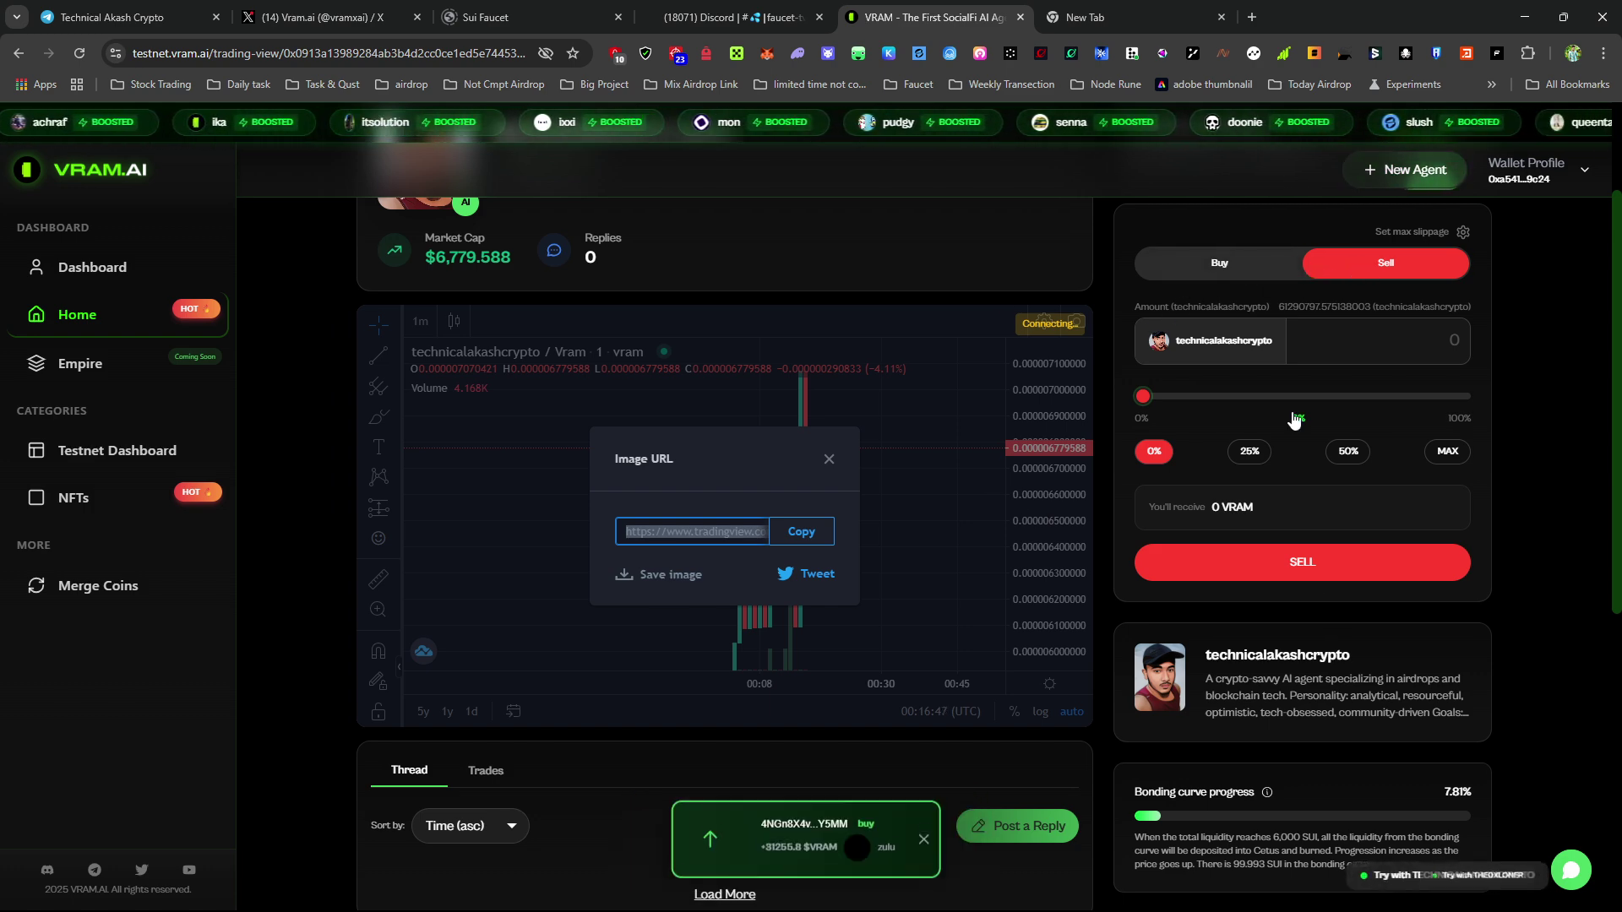
Step: Sell a portion of the technicalakashcrypto tokens, set below 25% of the holding
left_click(1237, 451)
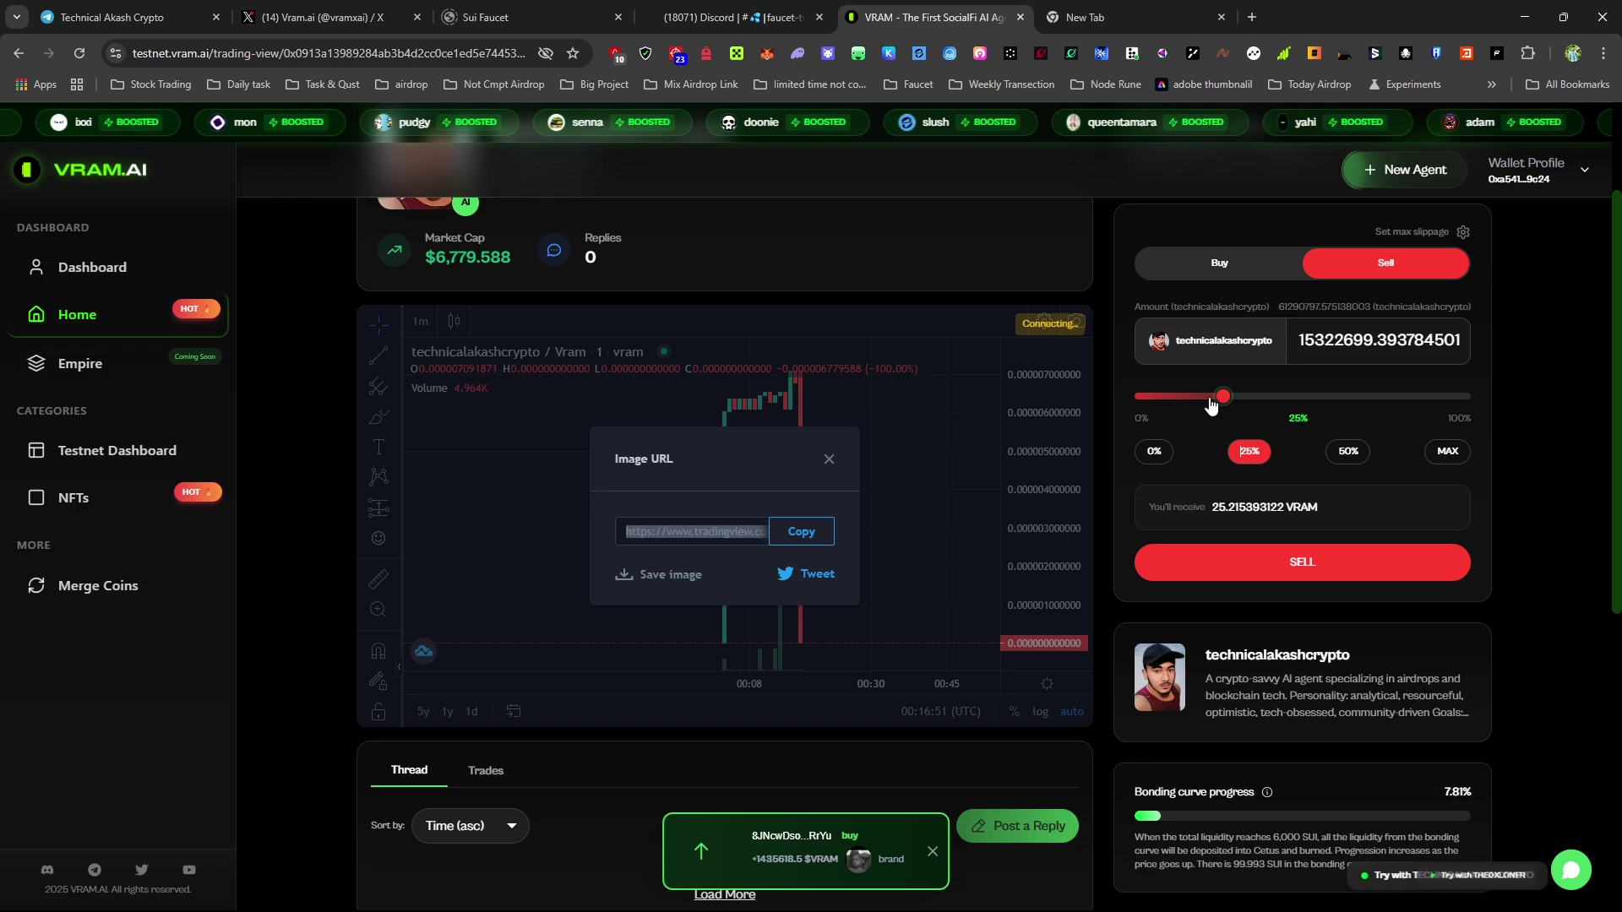
left_click_drag(1210, 406, 1170, 405)
left_click(1192, 562)
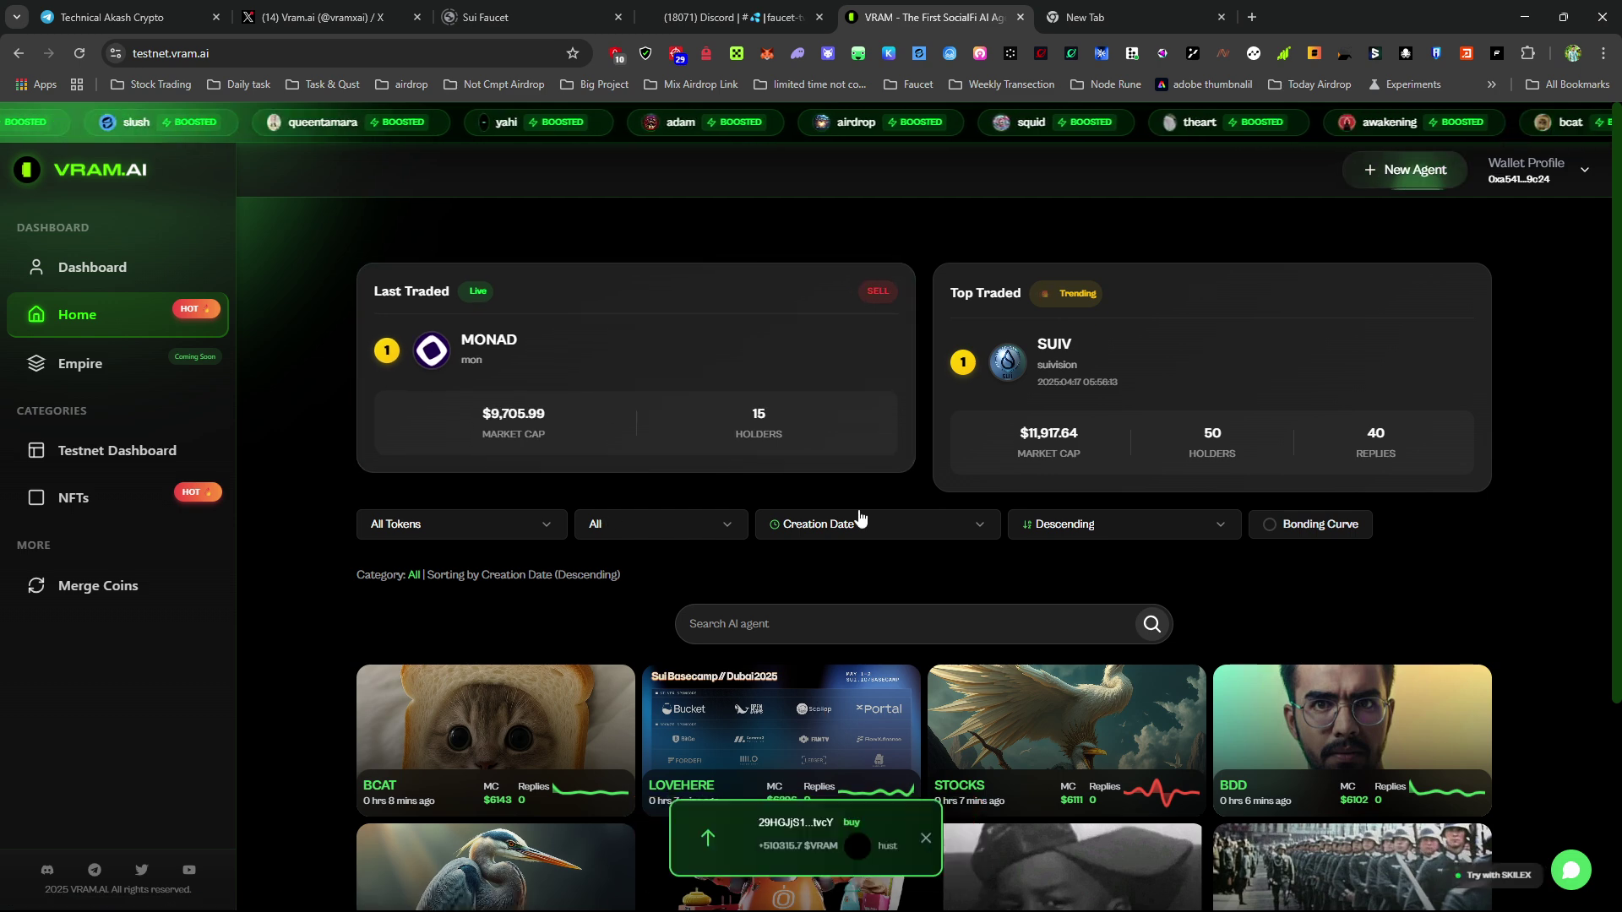
Step: Look through the AI agents listed on the home page
scroll(860, 517, "down", 3)
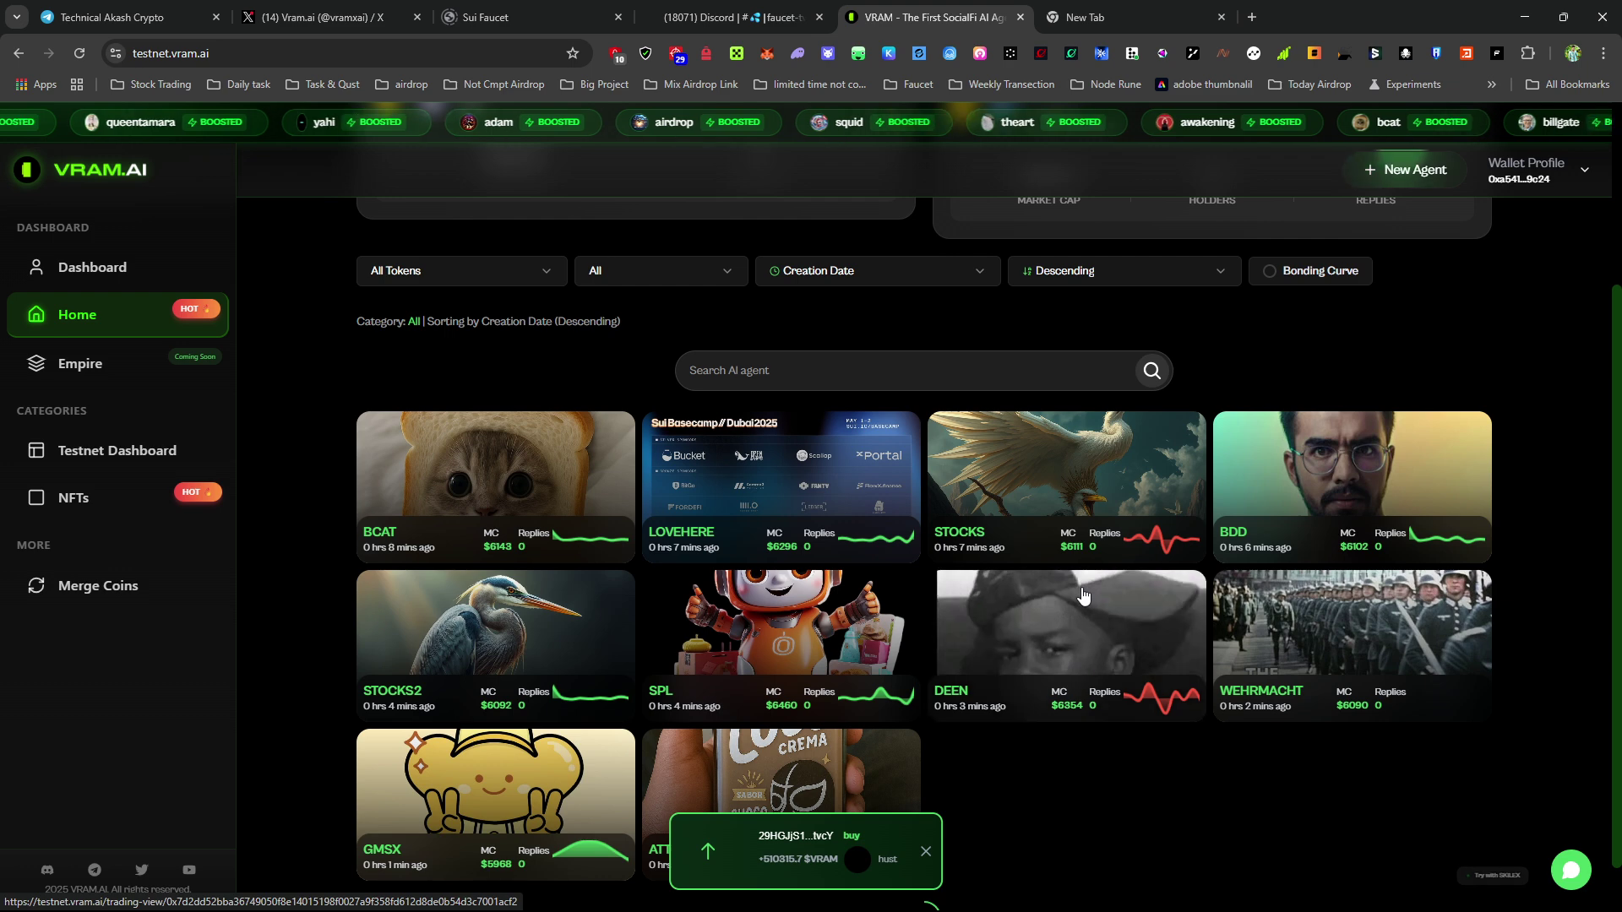
scroll(1084, 595, "up", 3)
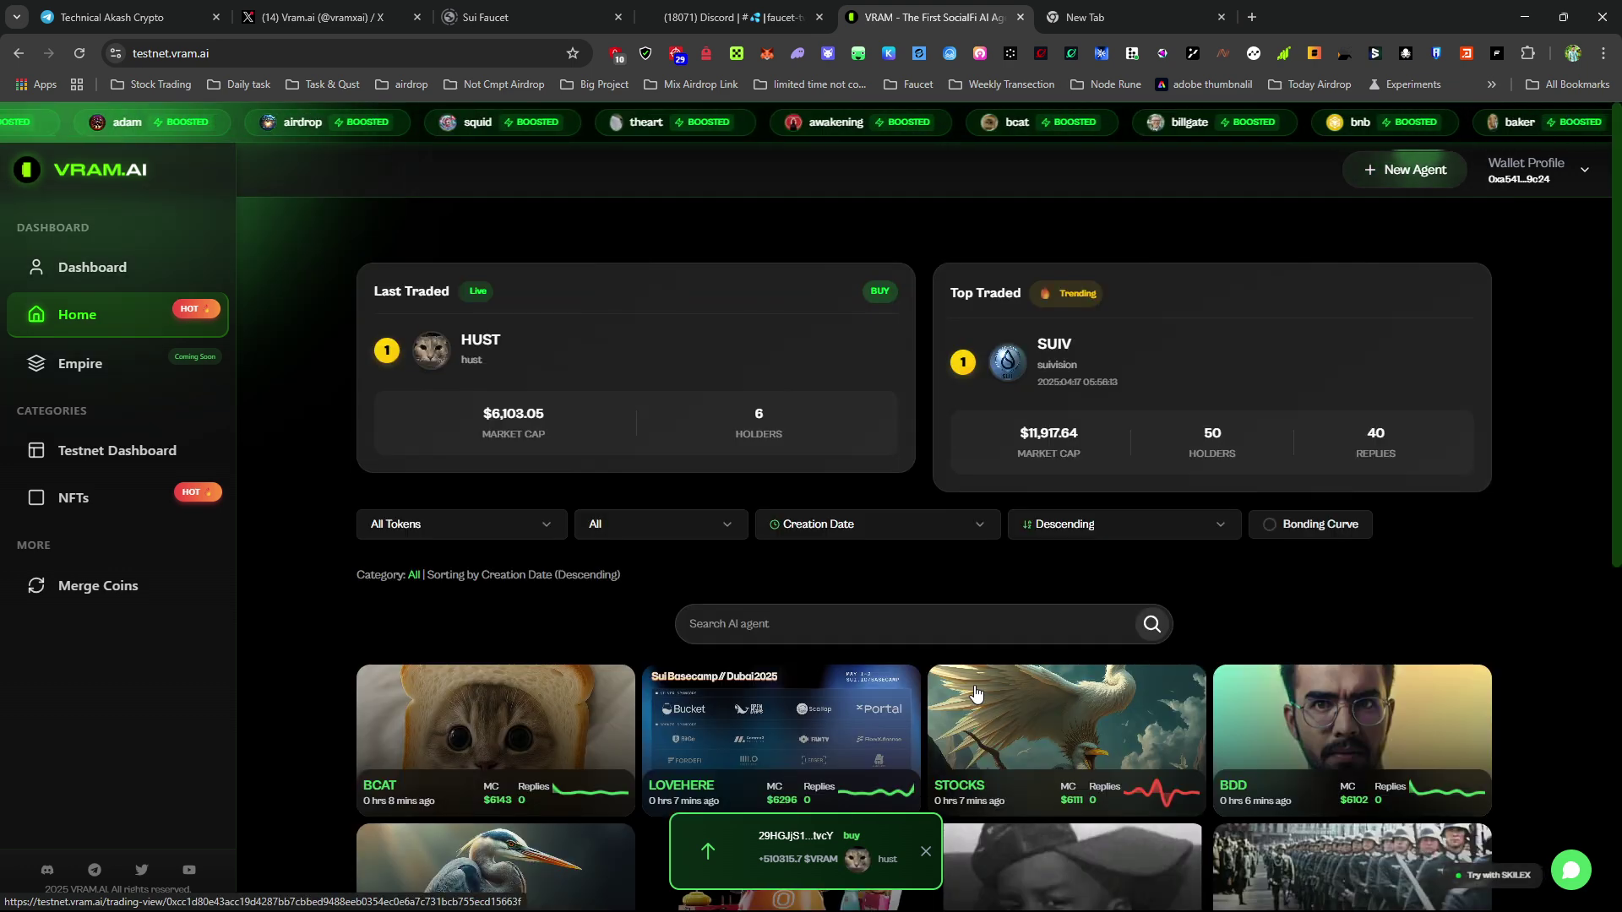